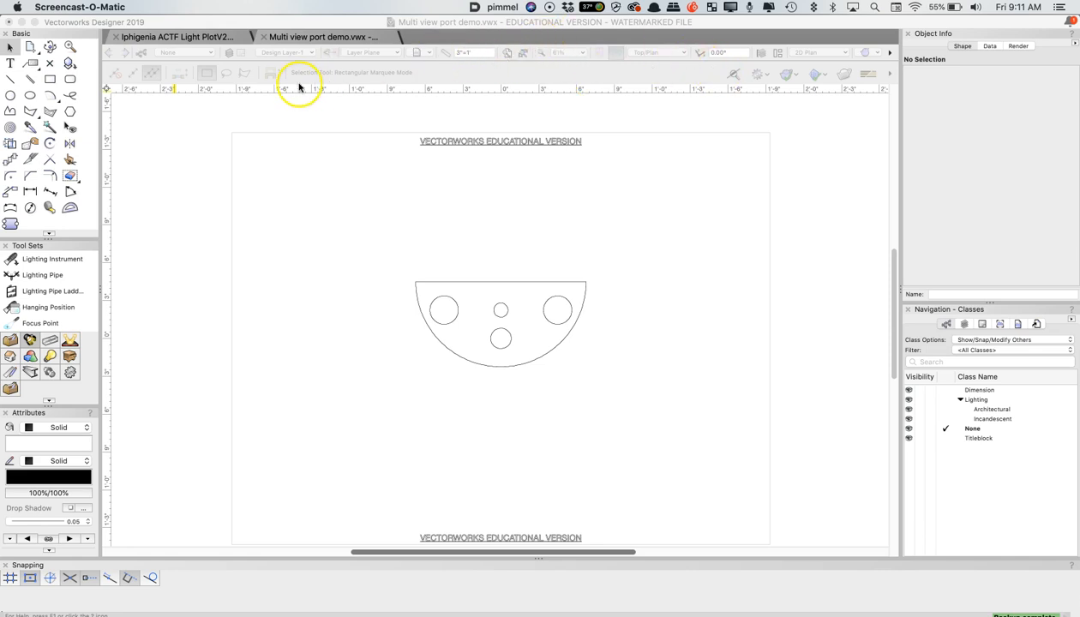
Orbit around the half-round model to inspect it in 3D, and return to the Top/Plan view
left_click(50, 46)
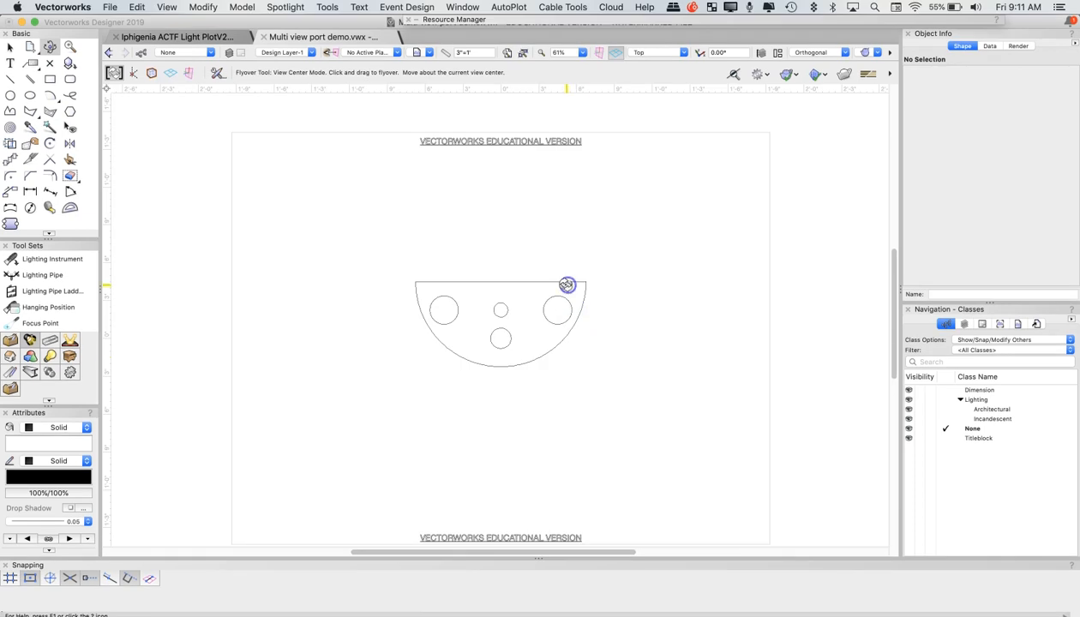
mouse_move(566, 282)
left_mouse_down()
mouse_move(540, 217)
mouse_move(551, 298)
left_mouse_up()
left_click(653, 52)
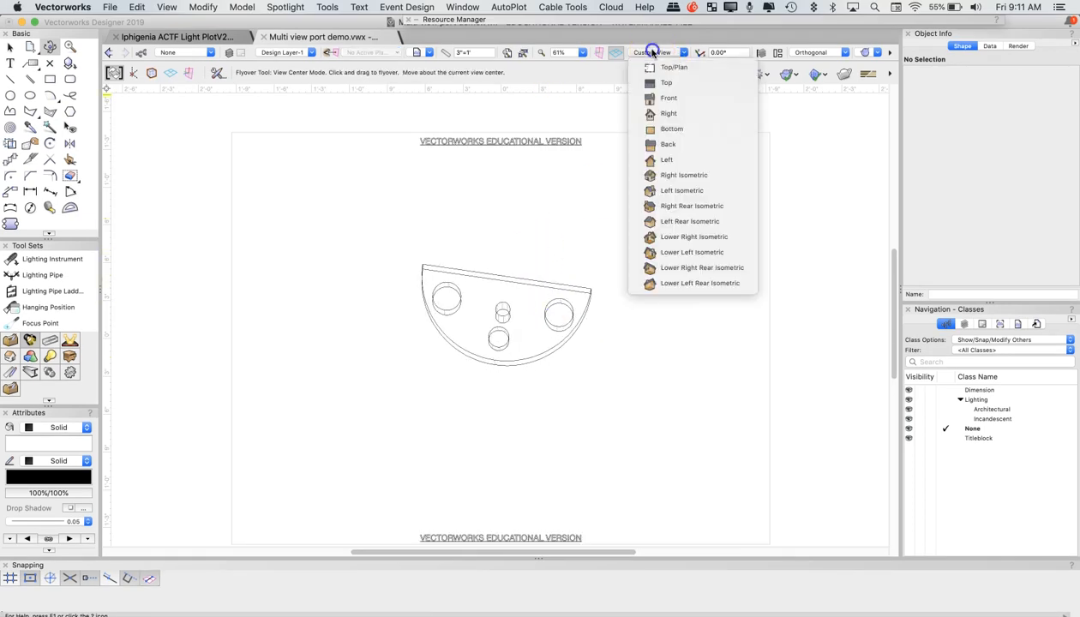
left_click(655, 67)
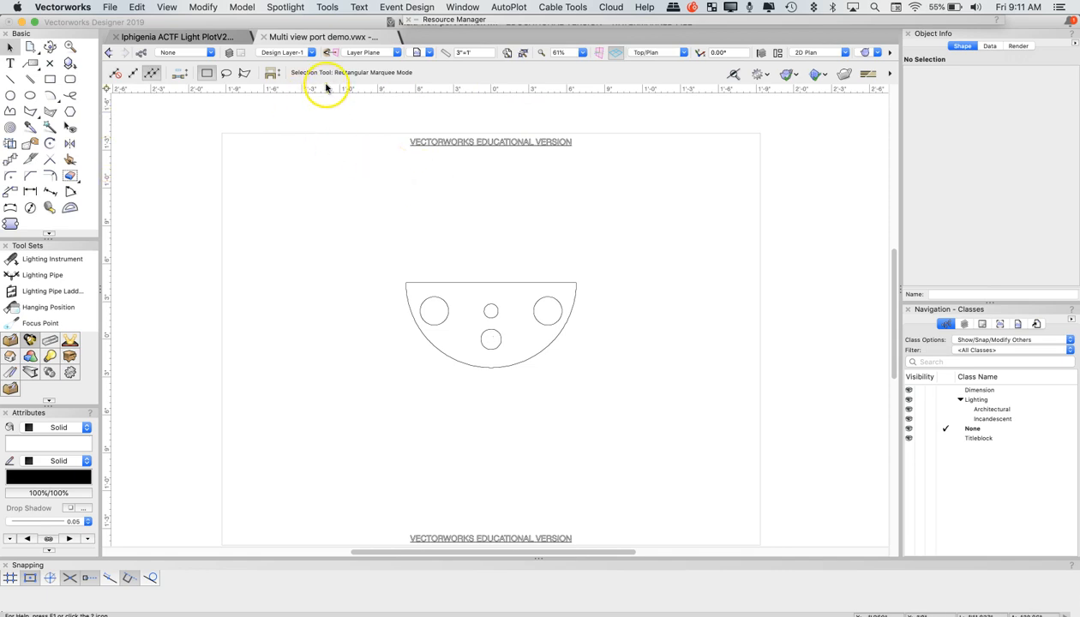
View the title block on Sheet Layer-1, and return to Design Layer-1
left_click(277, 53)
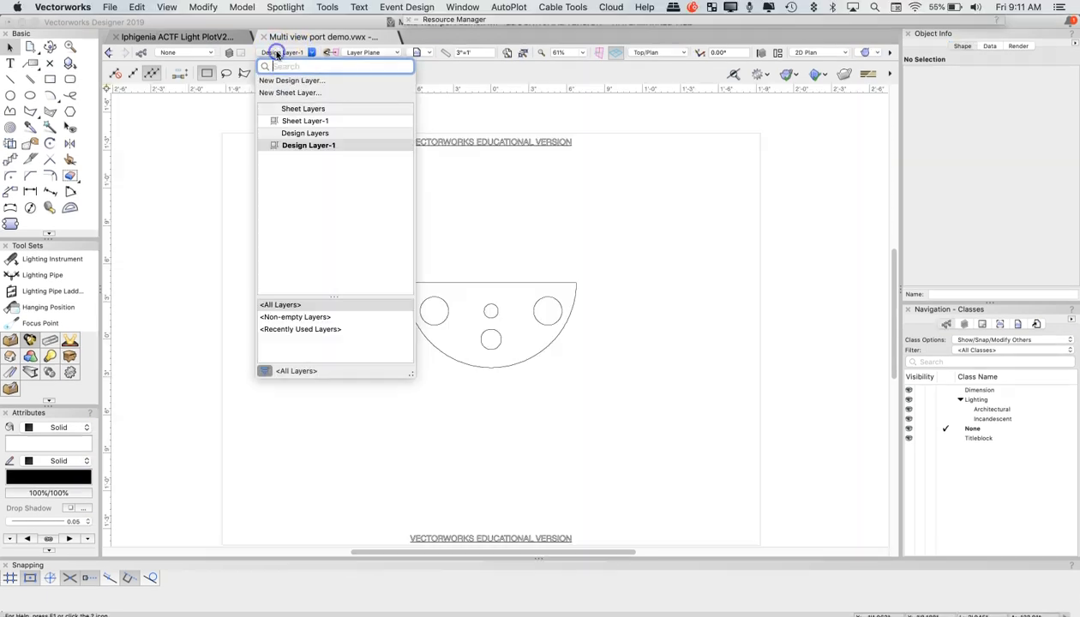
left_click(296, 121)
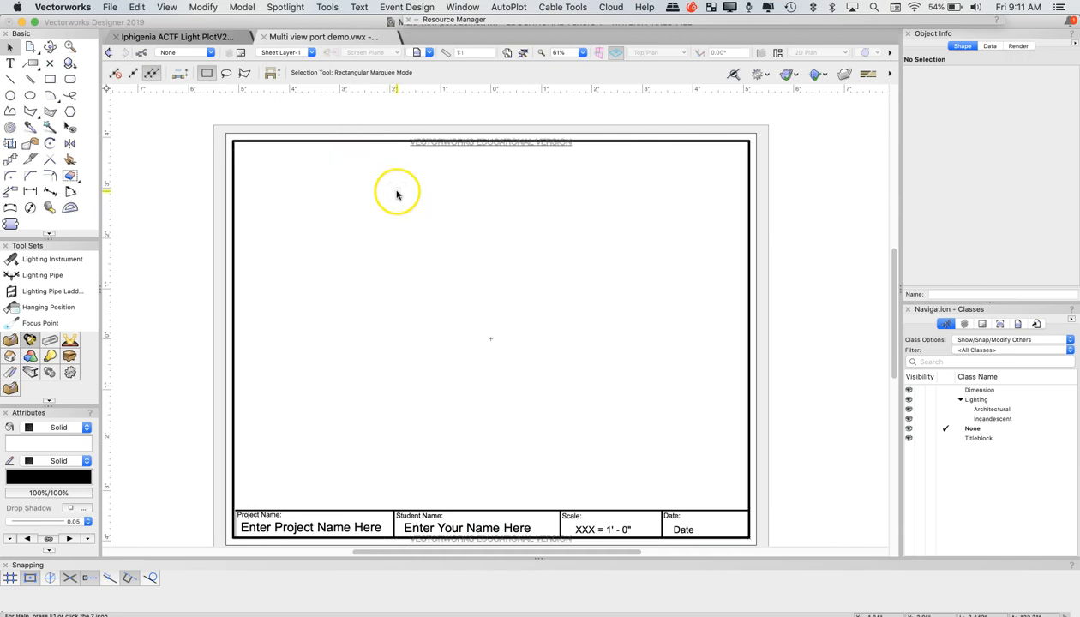
left_click(278, 53)
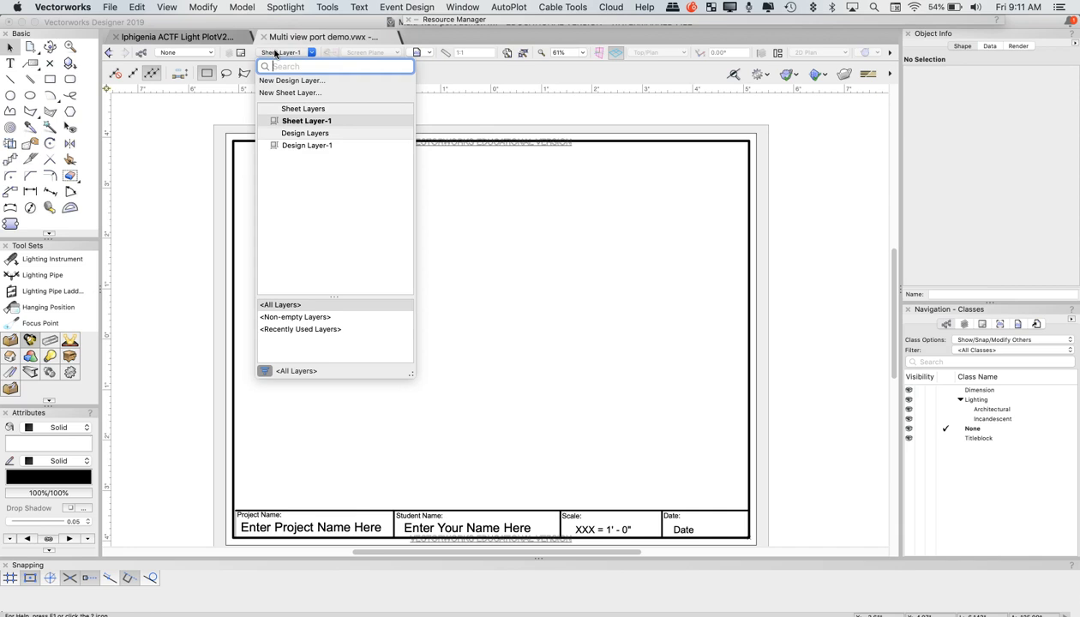
left_click(310, 121)
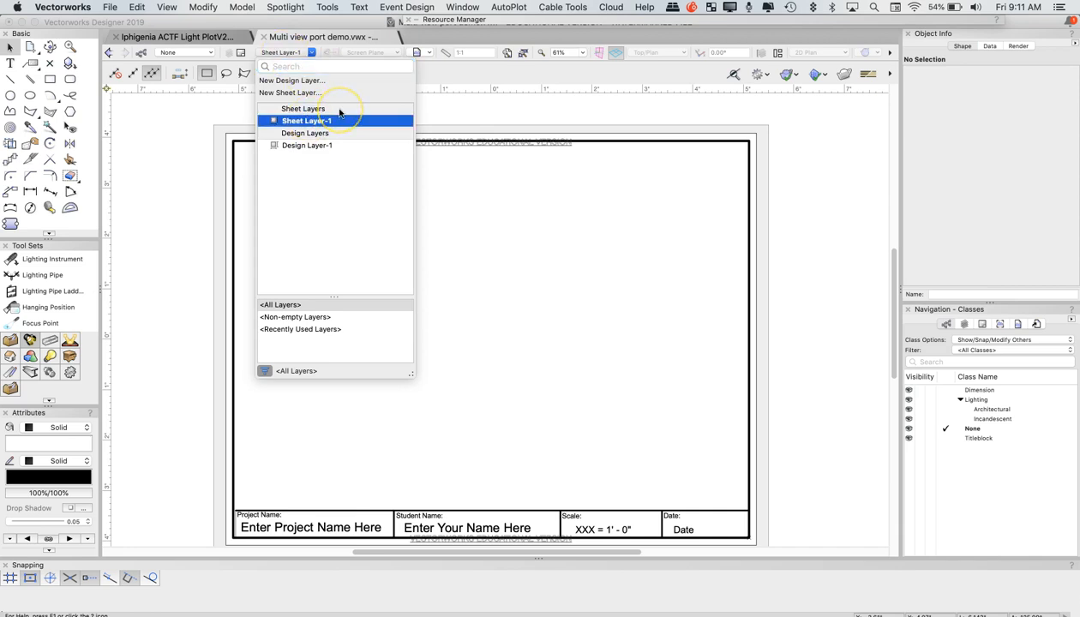
left_click(310, 145)
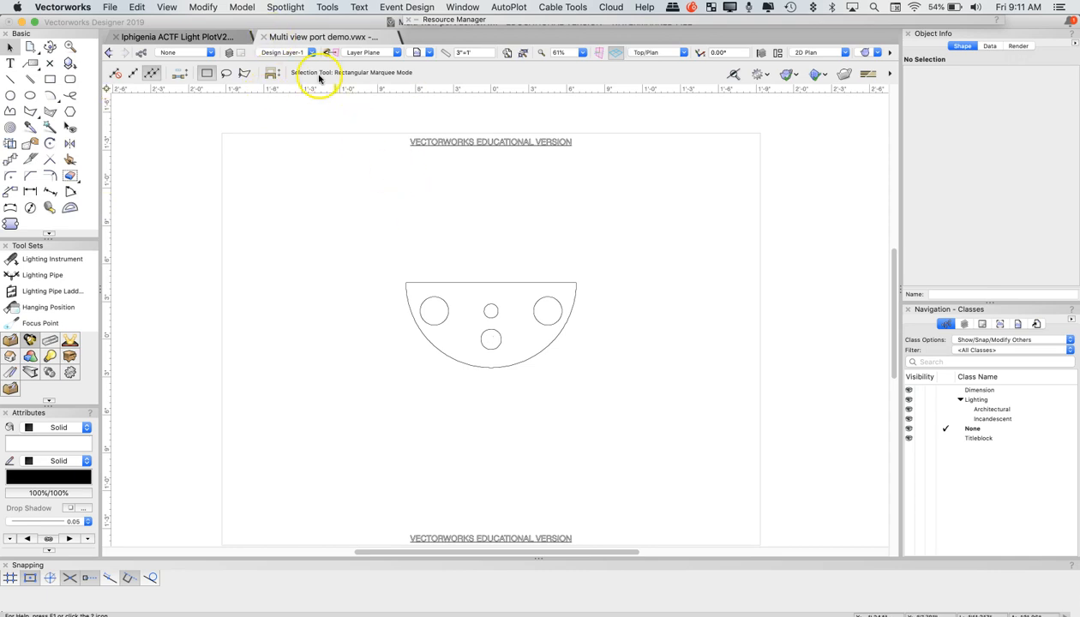
Create multiple viewports of the model at 1"=1'0" in Third Angle Projection, with Front, Top, Right and Isometric views
left_click(208, 8)
mouse_move(179, 7)
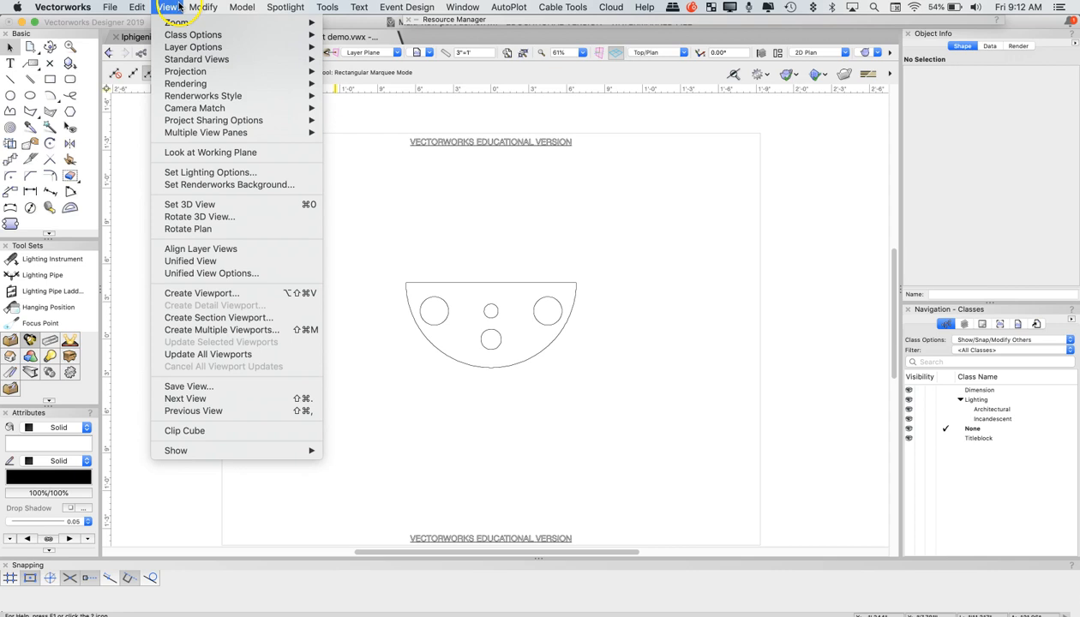
left_click(235, 330)
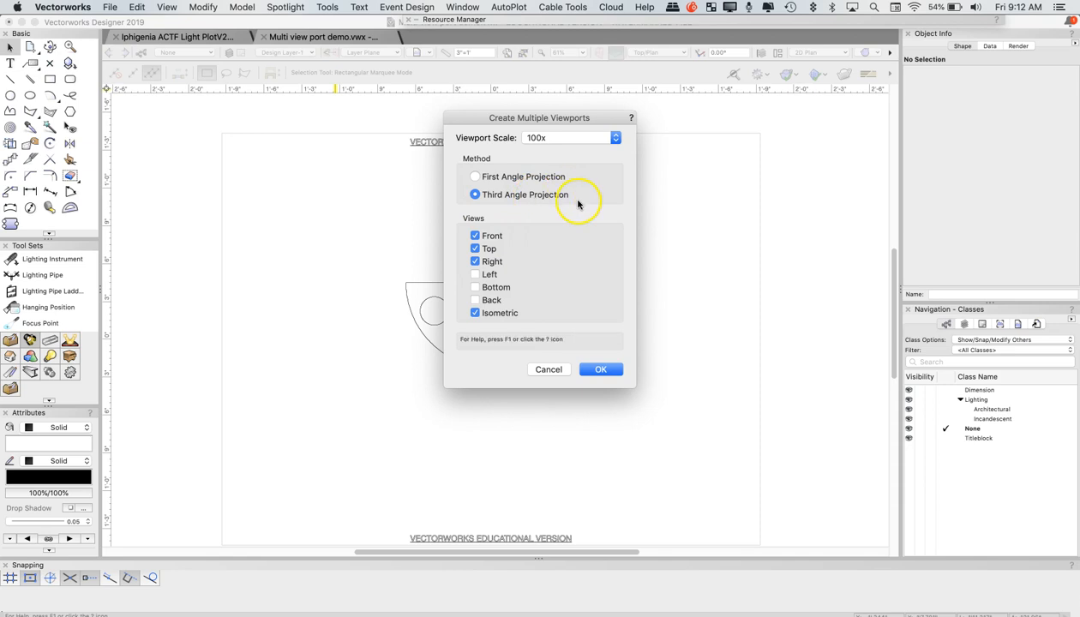
left_click(574, 138)
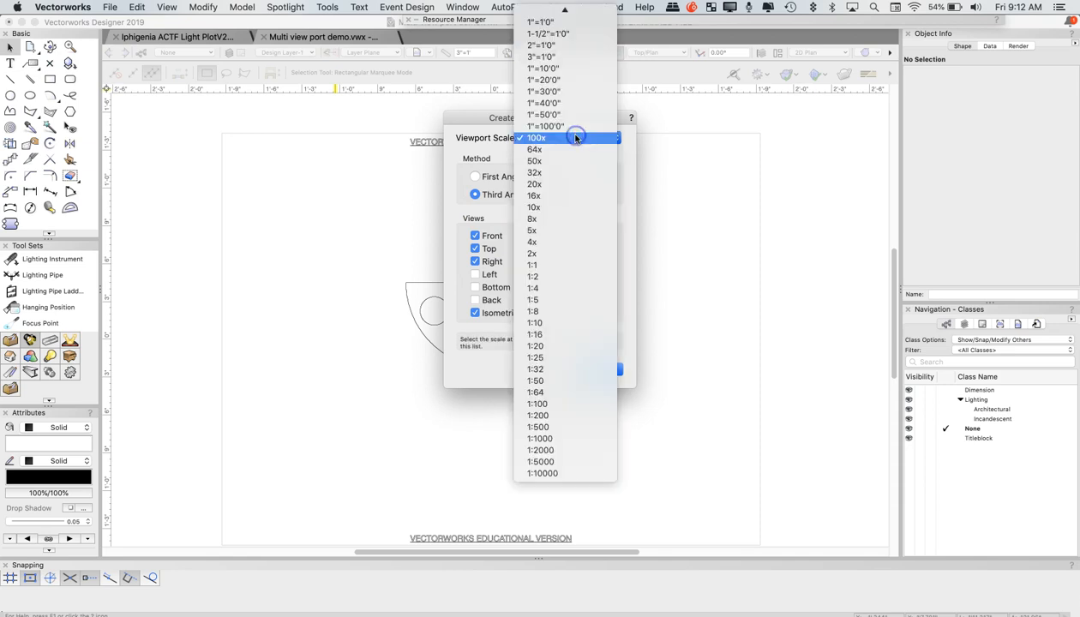
scroll(574, 138, "up", 4)
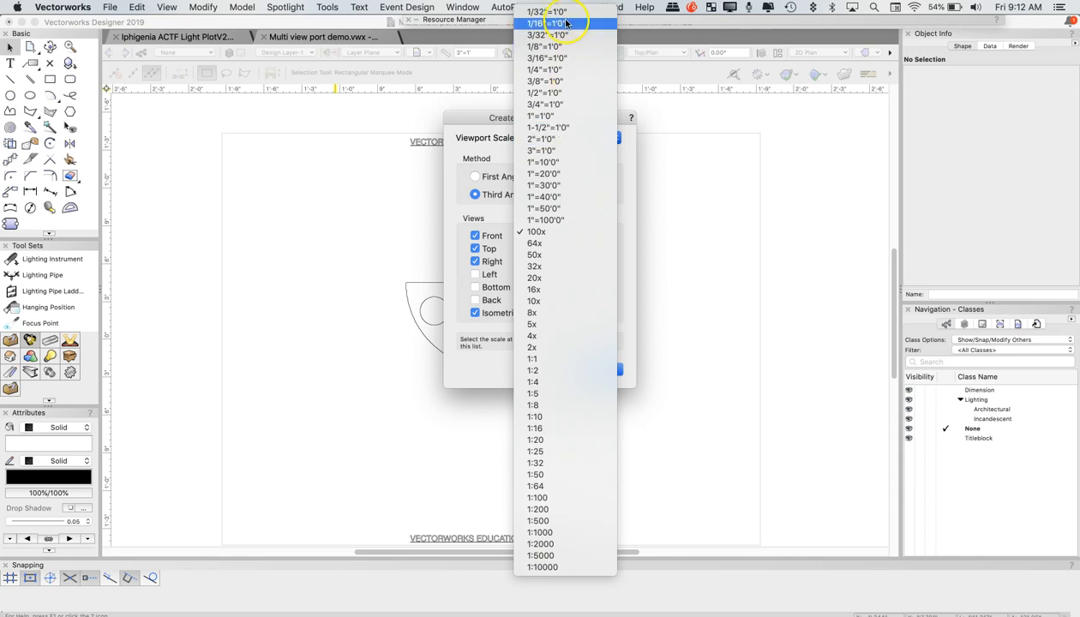
left_click(545, 115)
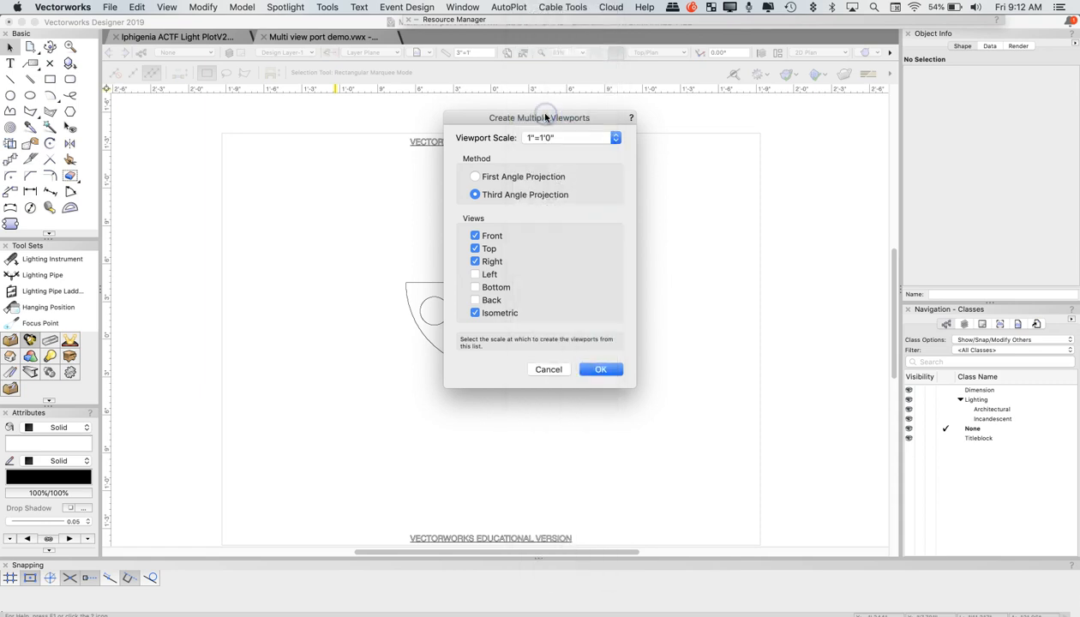
left_click(604, 369)
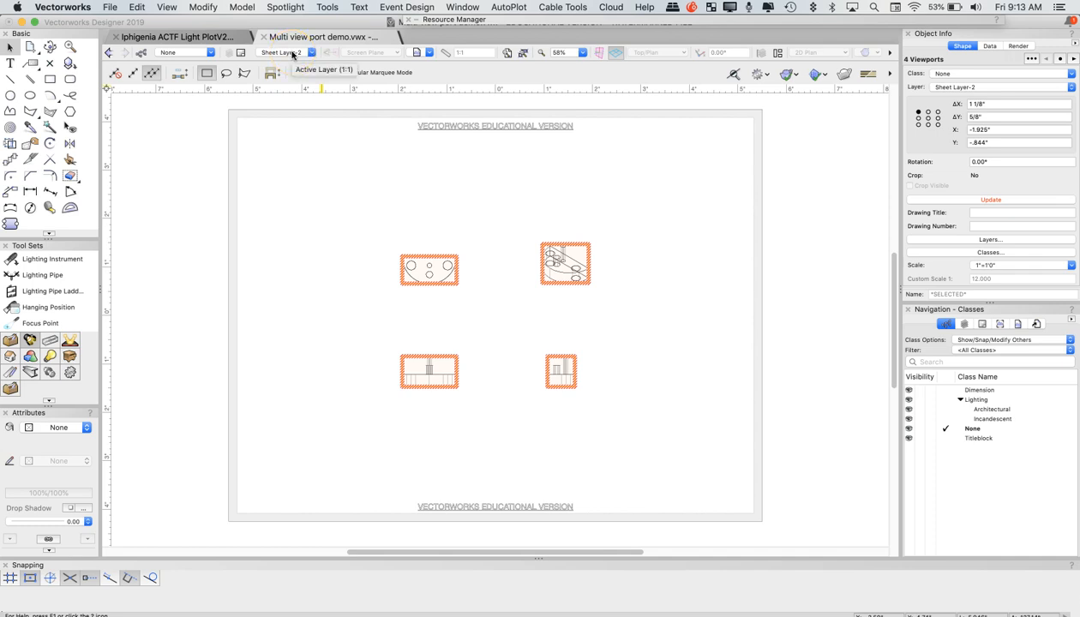
Move all four viewports from Sheet Layer-2 to Sheet Layer-1, and make Sheet Layer-1 active
left_click_drag(346, 191, 692, 485)
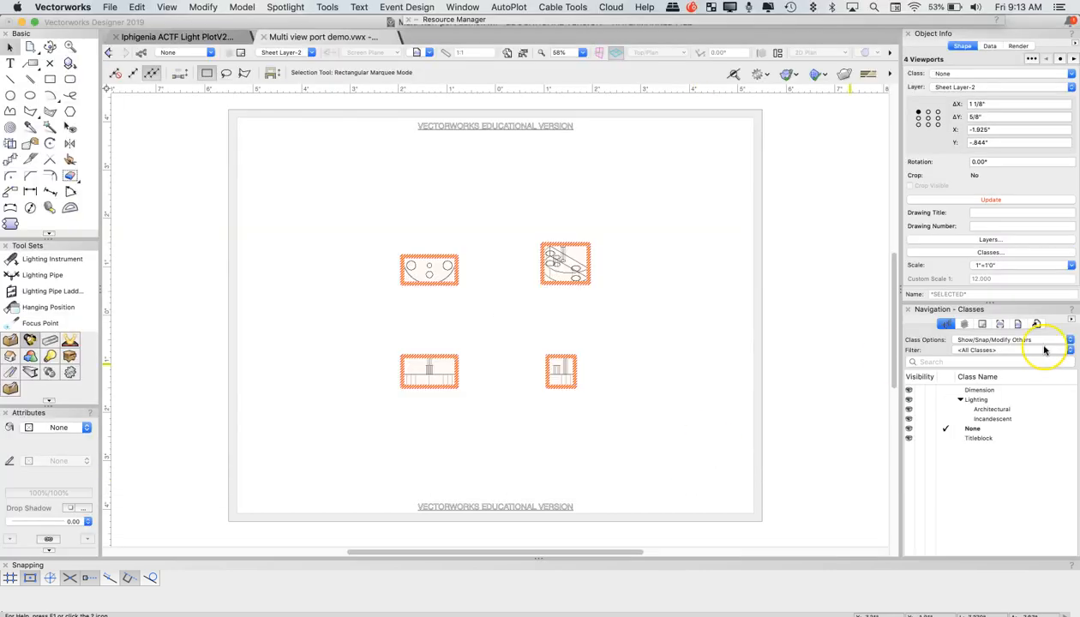
left_click(978, 88)
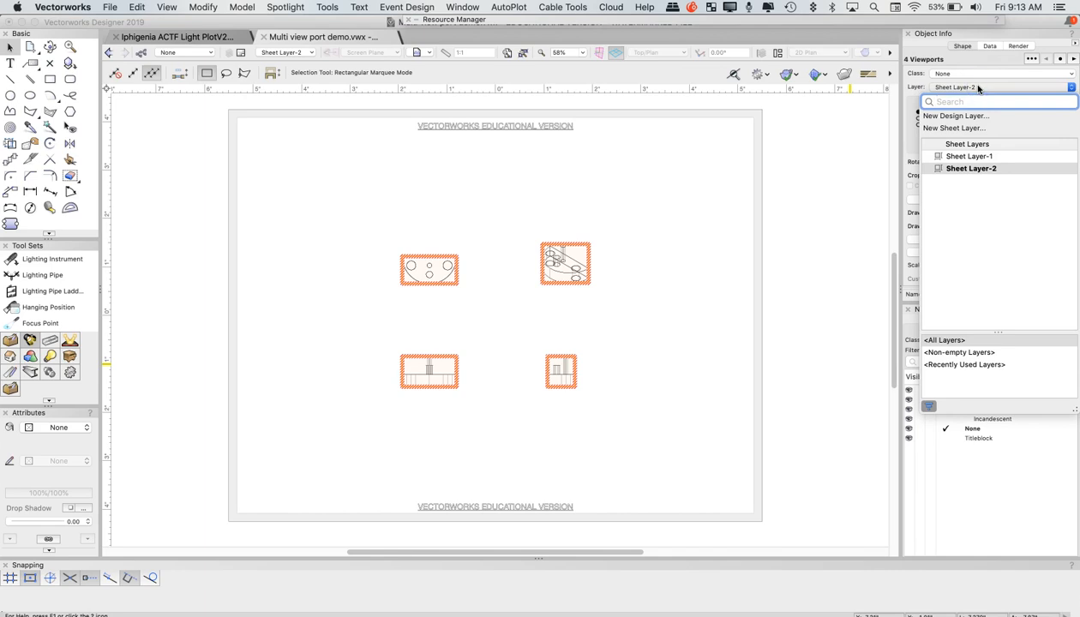
left_click(969, 157)
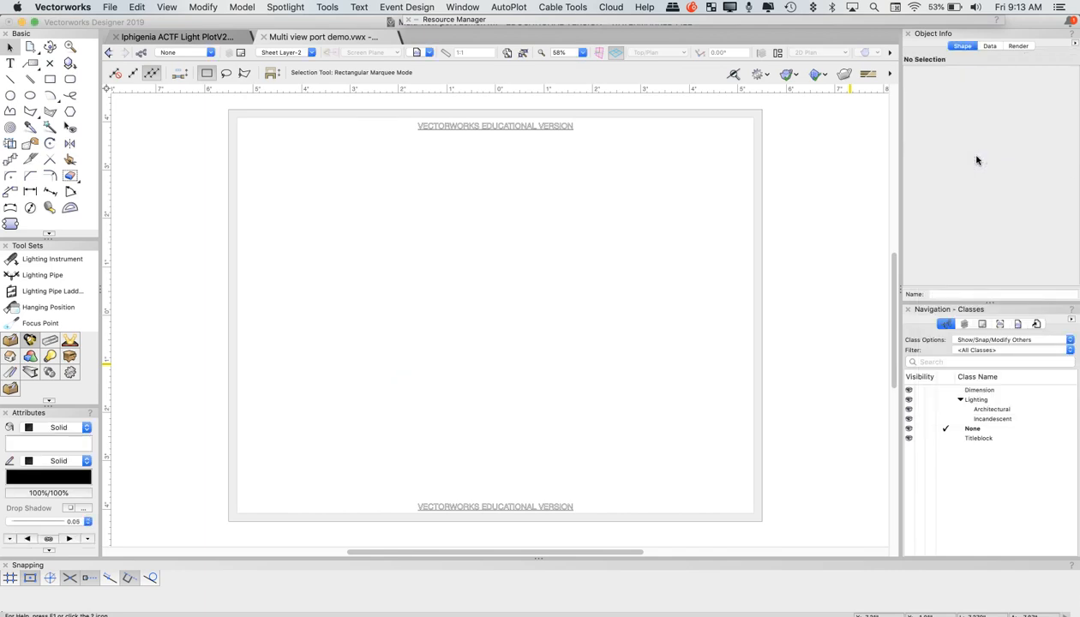
left_click(281, 52)
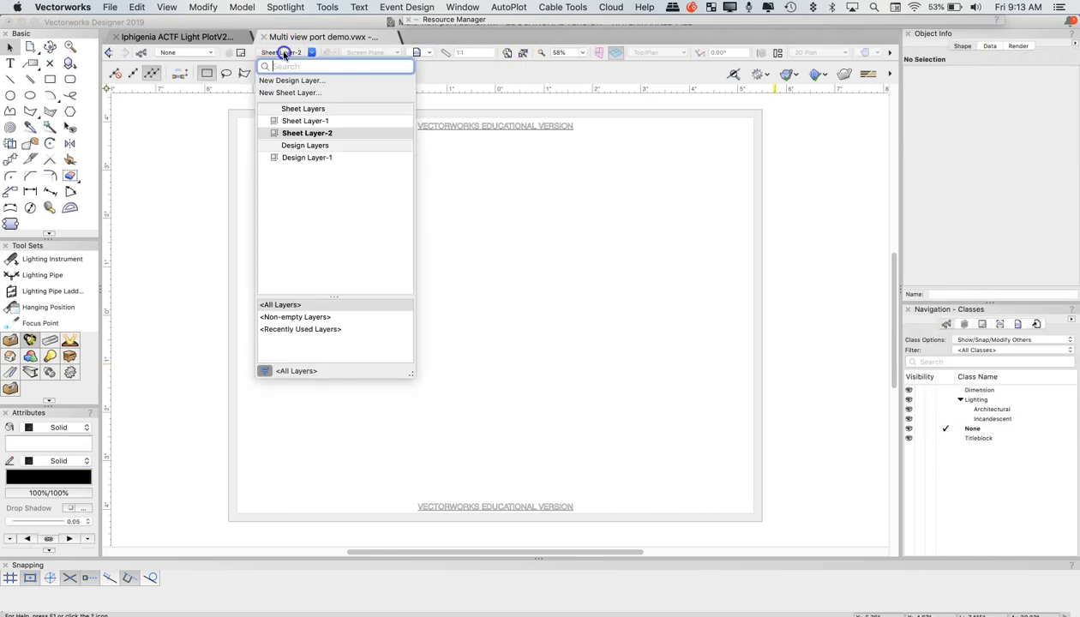
left_click(298, 121)
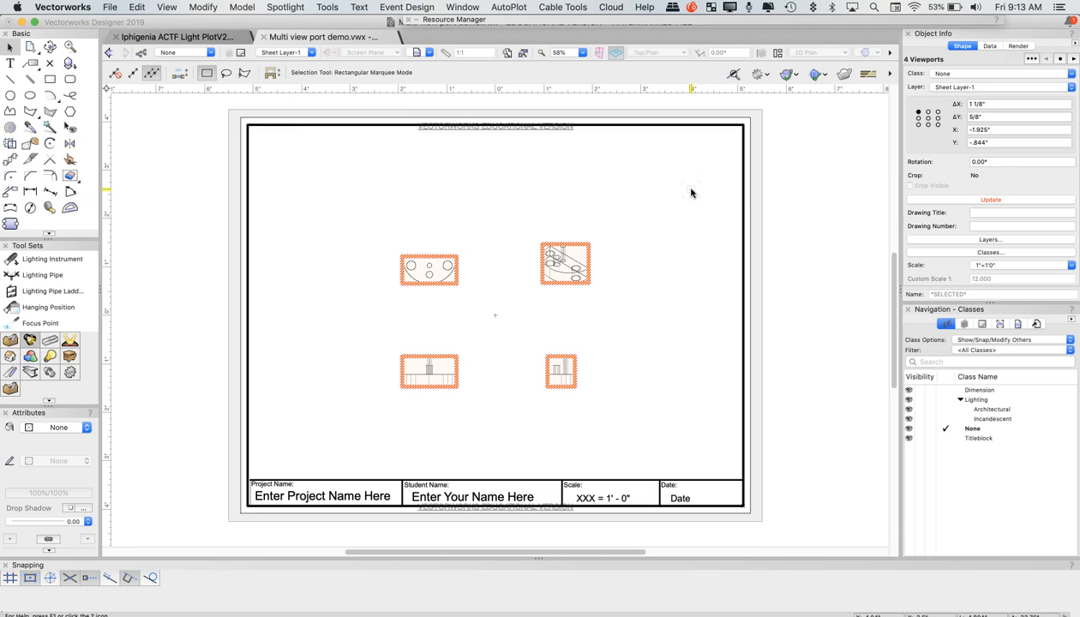
Move the isometric viewport on its own into the upper-right corner of the sheet border
left_click(634, 289)
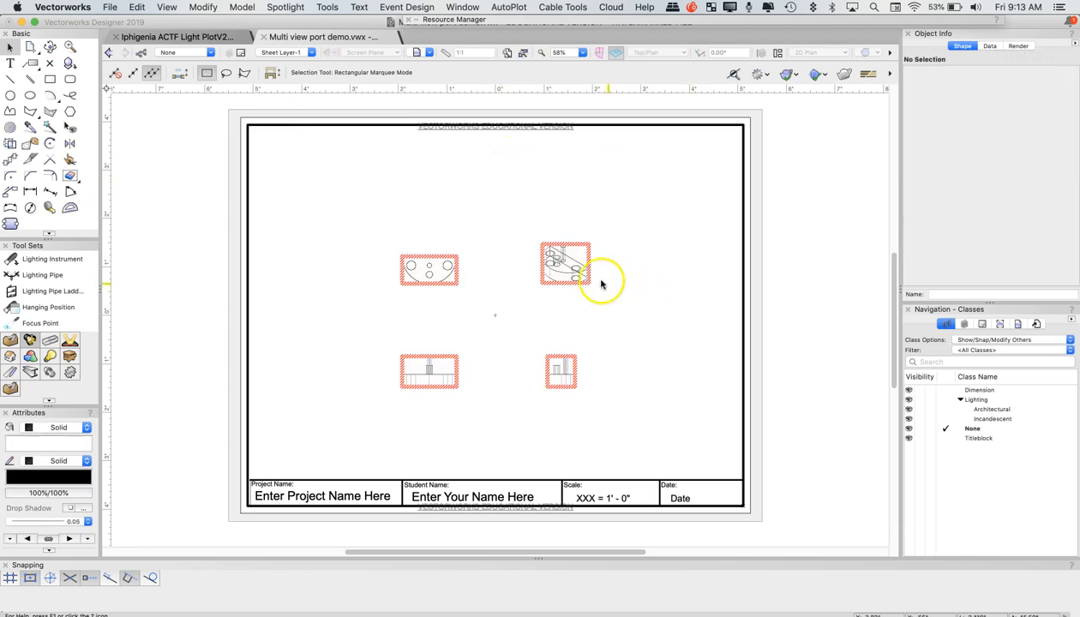
left_click_drag(558, 249, 692, 161)
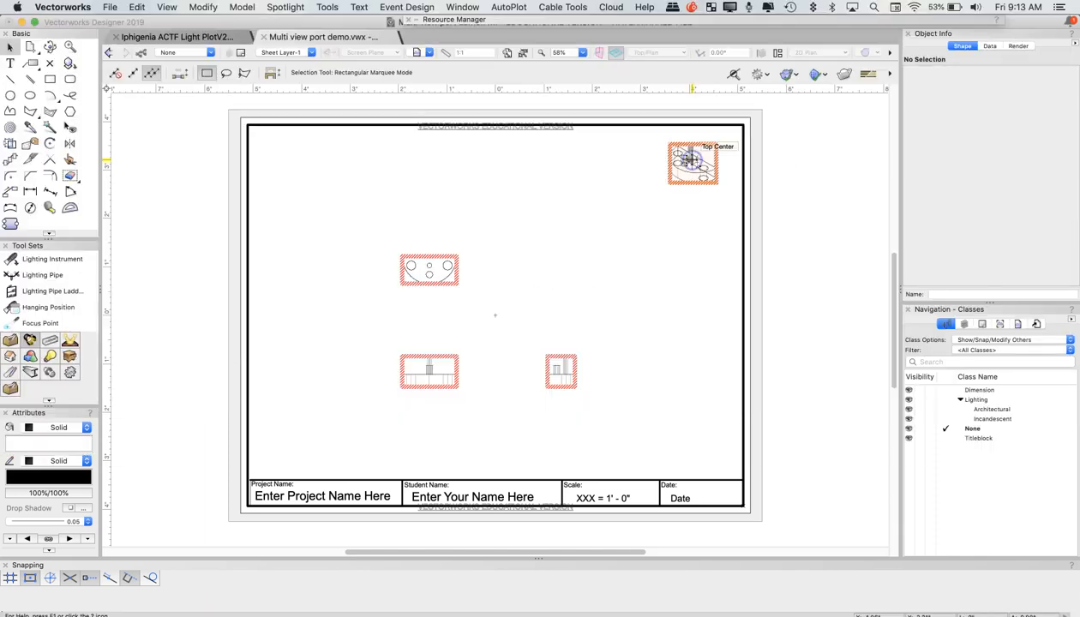
Set the scale of the top, front and right viewports together to 3"=1'0"
left_click_drag(372, 249, 656, 443)
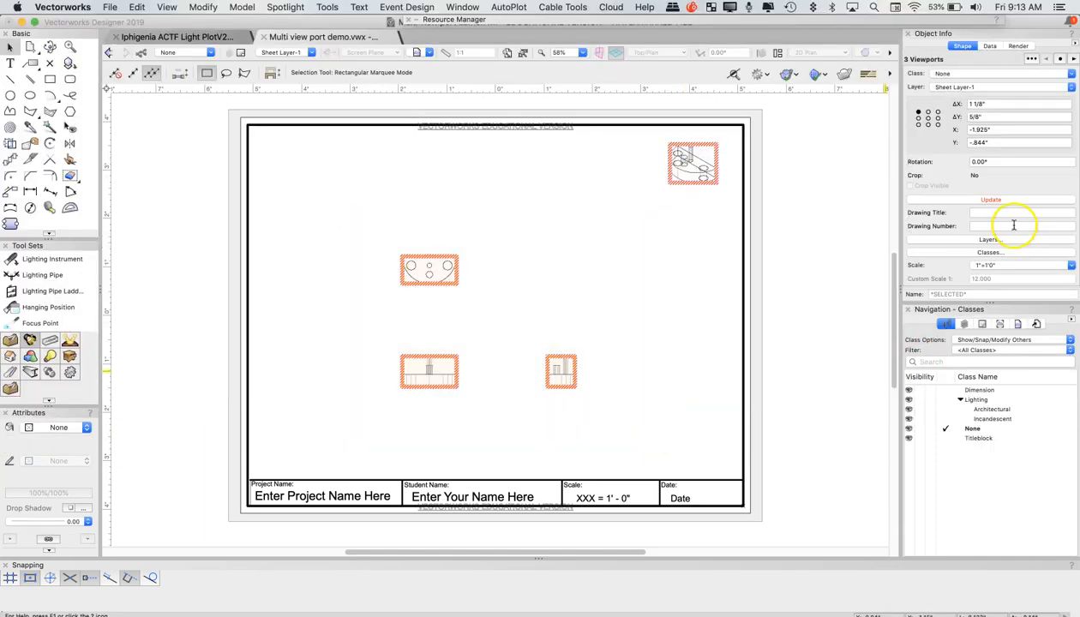
left_click(992, 267)
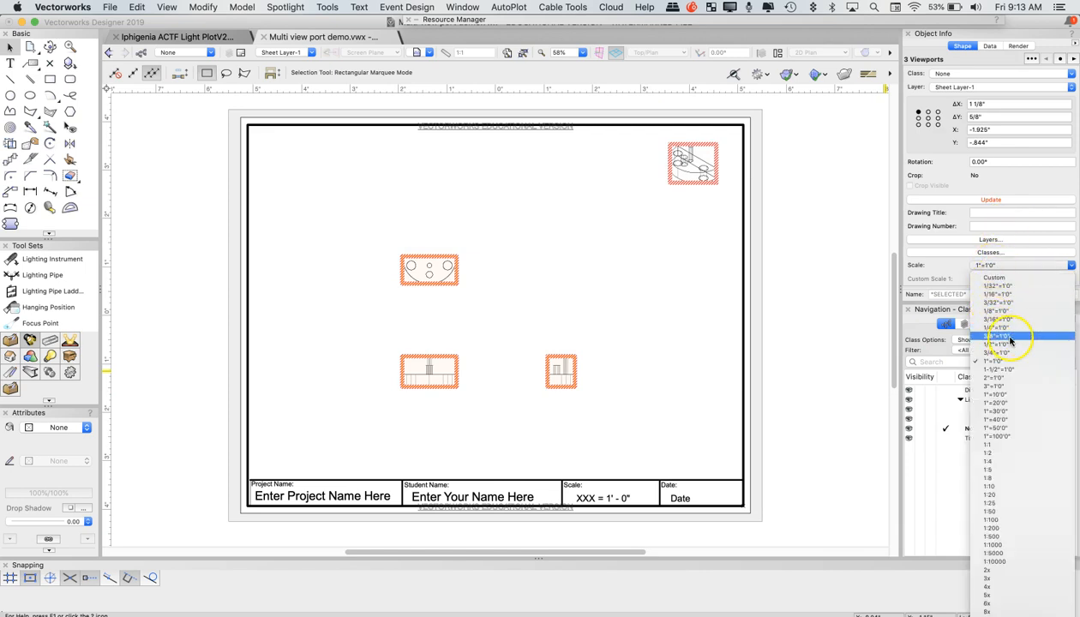
left_click(1004, 386)
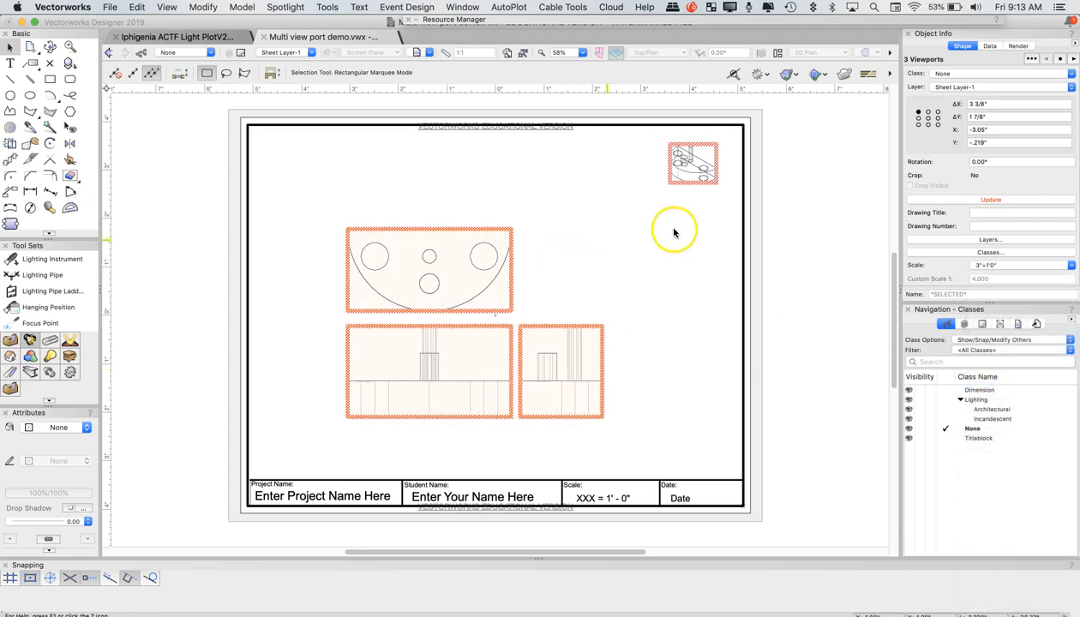
Set the isometric viewport's scale to 3"=1'0" and move it fully inside the upper-right corner of the sheet border
left_click(690, 158)
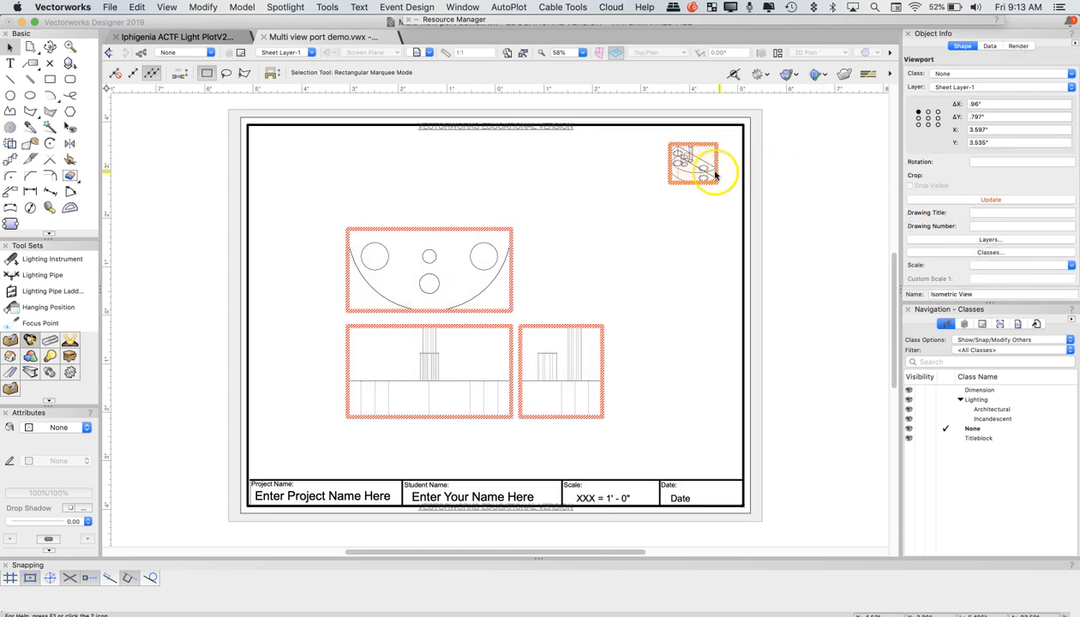
scroll(996, 208, "down", 5)
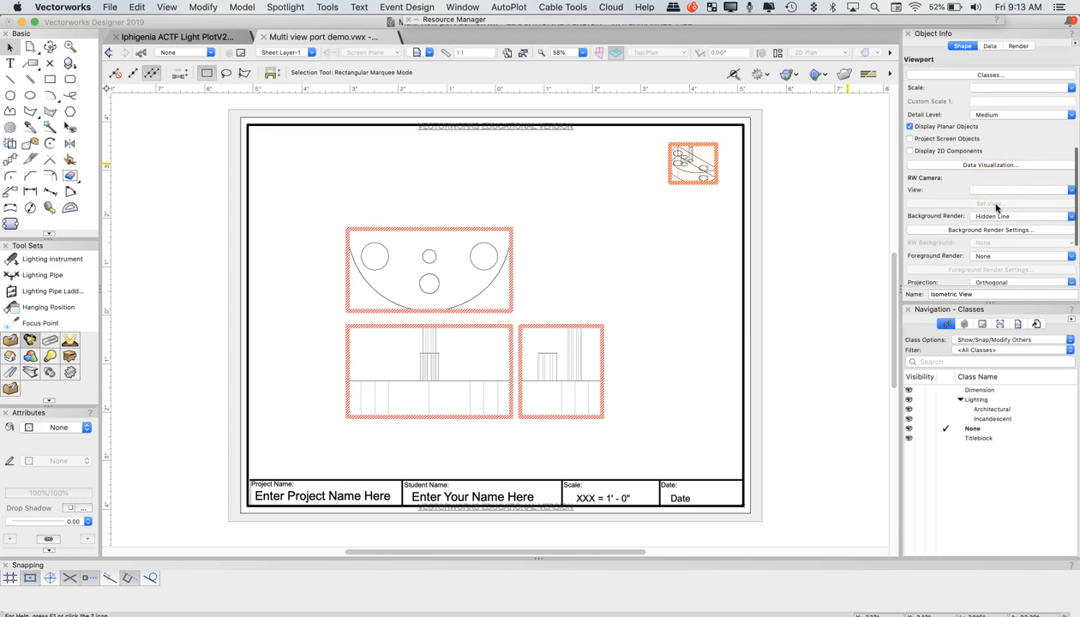
scroll(996, 215, "down", 3)
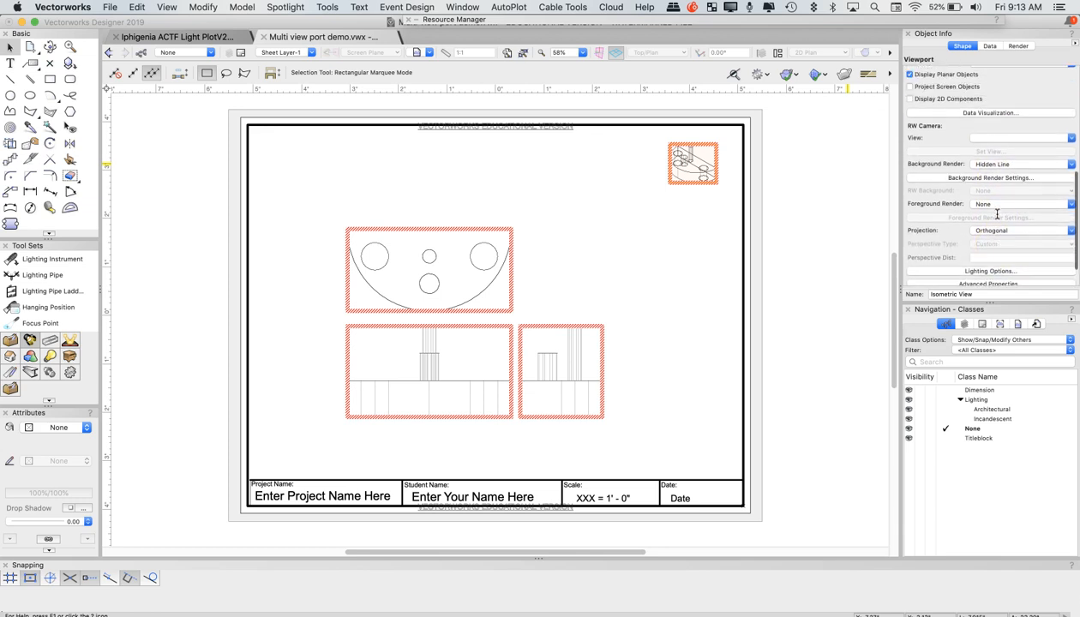
left_click(992, 163)
scroll(986, 154, "up", 8)
scroll(968, 133, "down", 8)
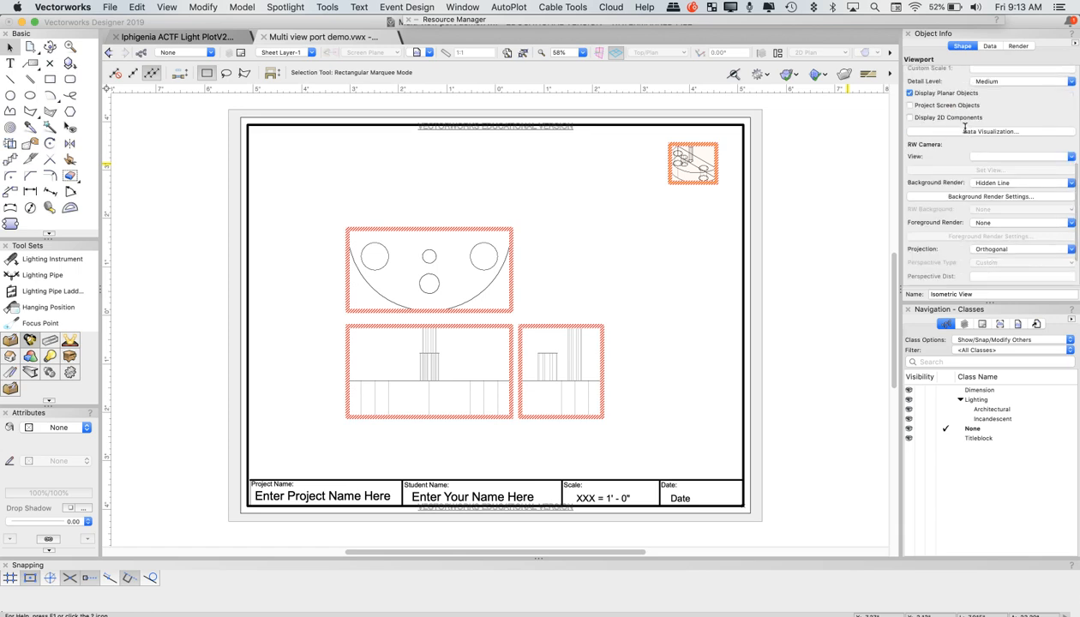
scroll(964, 128, "up", 3)
left_click(998, 140)
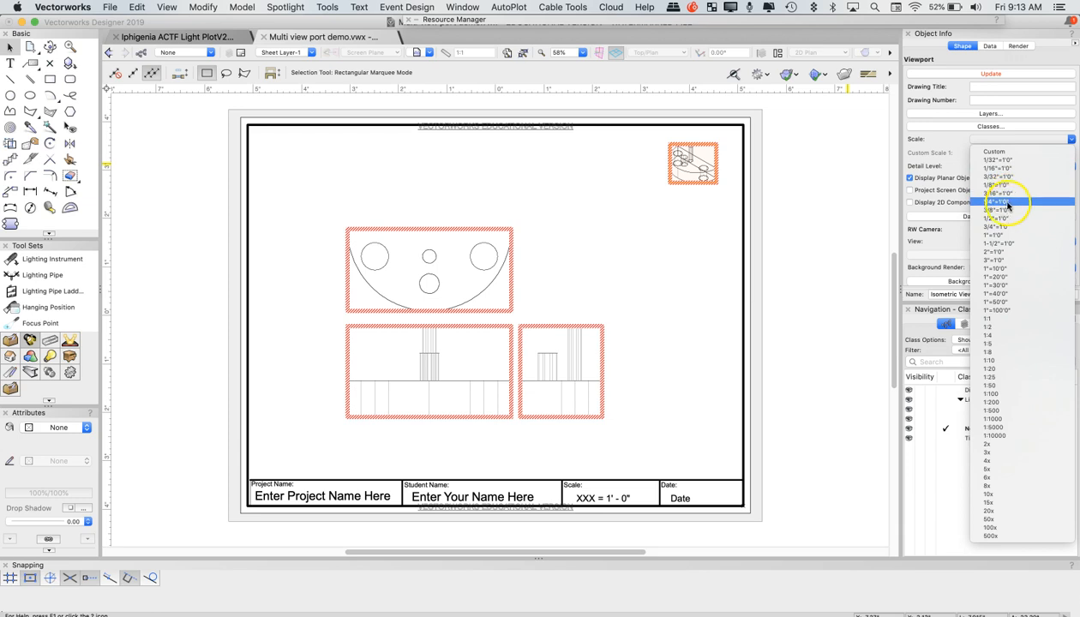
left_click(1005, 261)
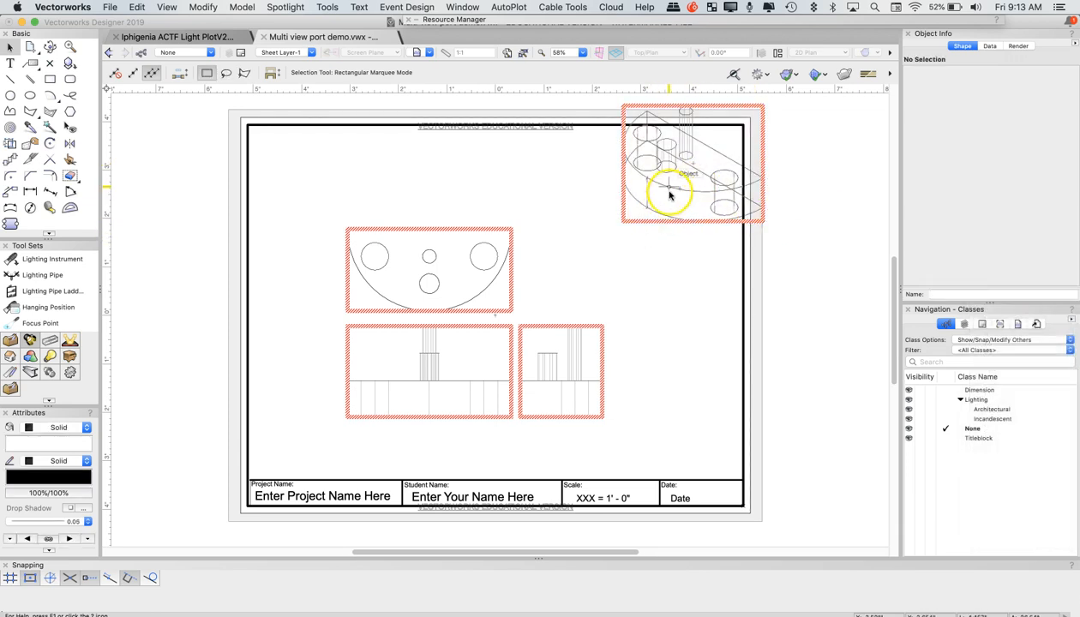
left_click_drag(677, 174, 640, 226)
left_click(640, 227)
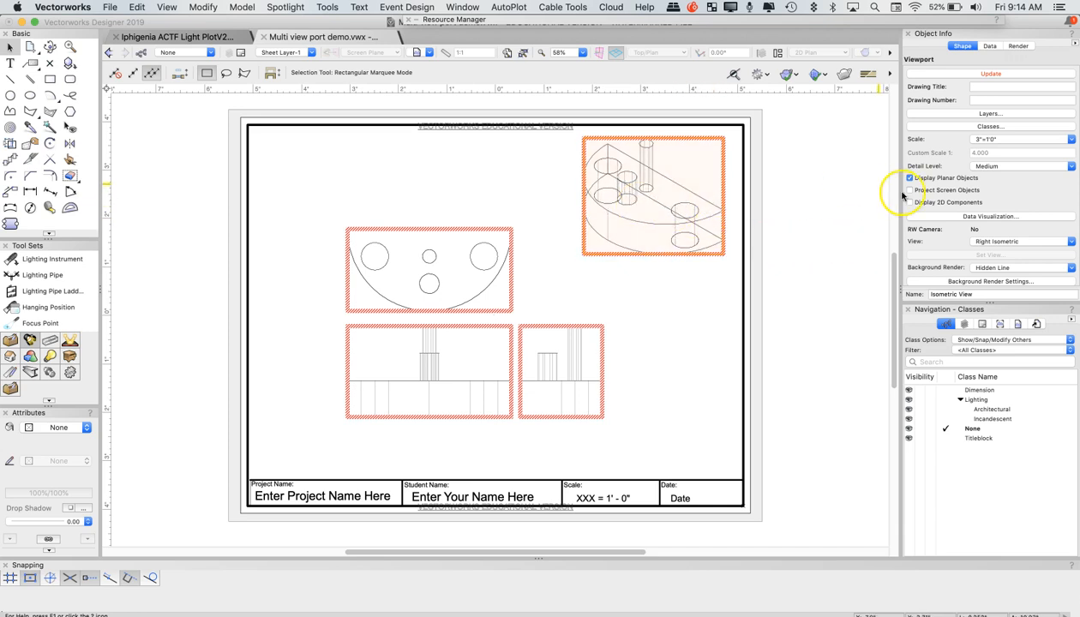
Set the isometric viewport's background render to OpenGL and foreground render to Hidden Line, and update the viewport
scroll(1073, 197, "down", 2)
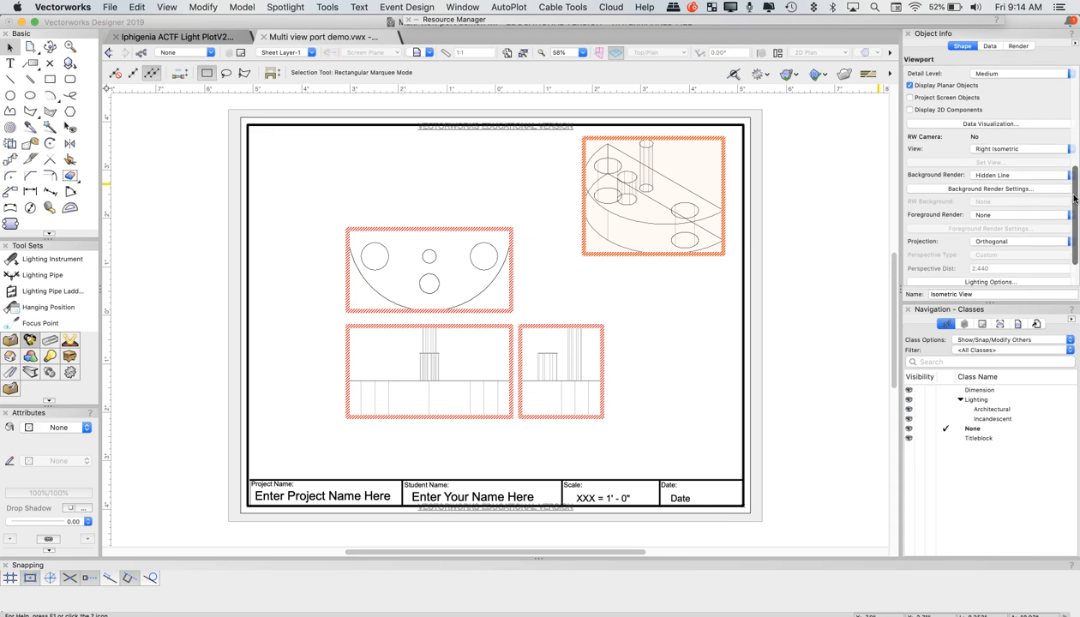
left_click(1003, 176)
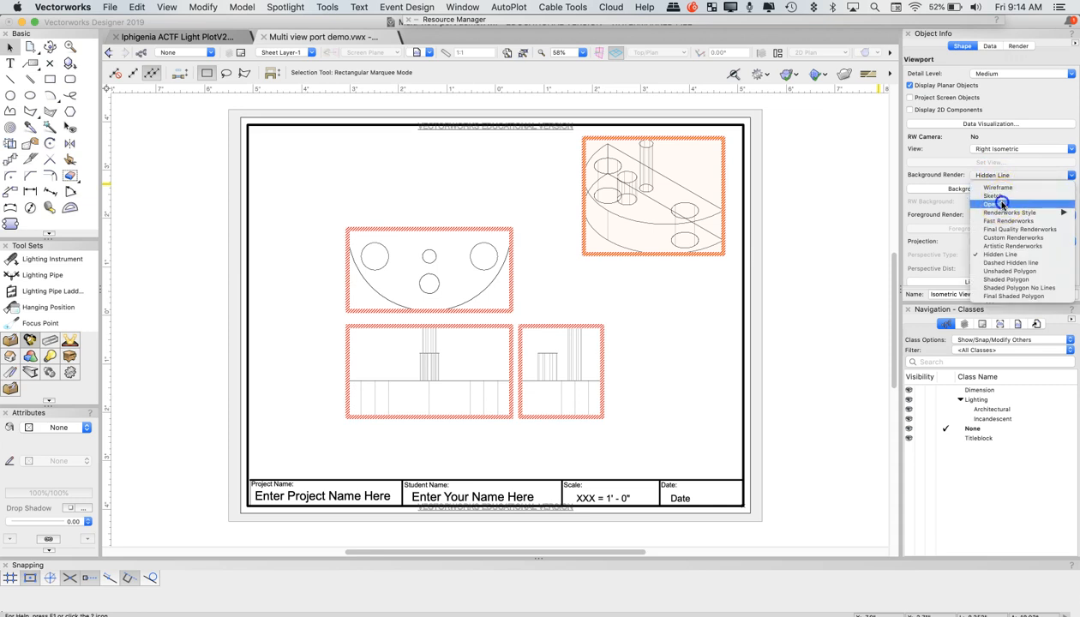
left_click(1001, 204)
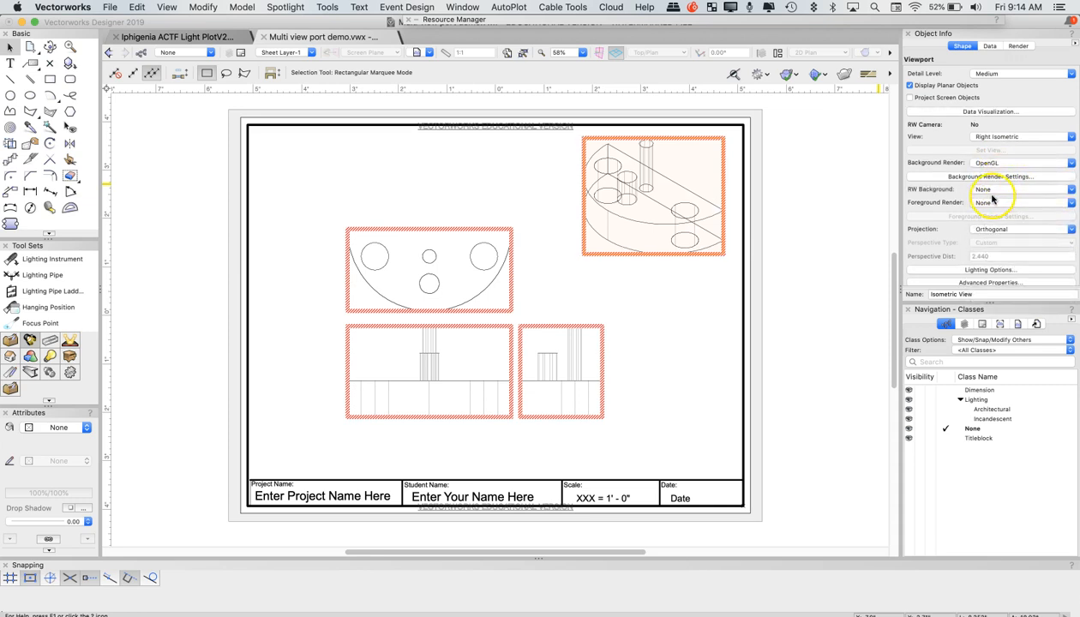
left_click(990, 203)
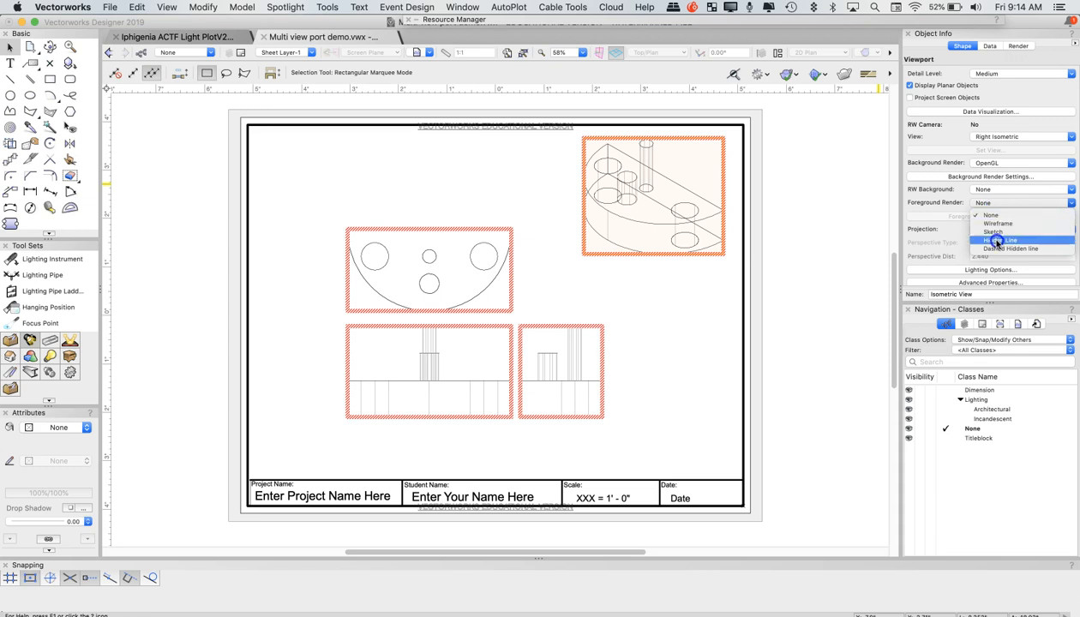
left_click(997, 241)
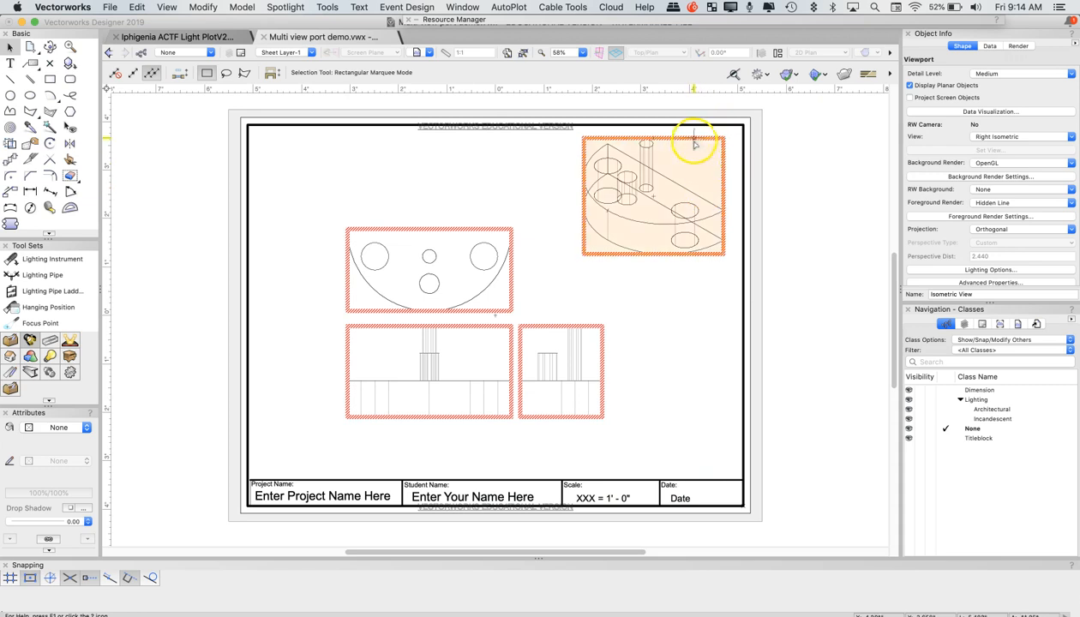
scroll(939, 199, "up", 10)
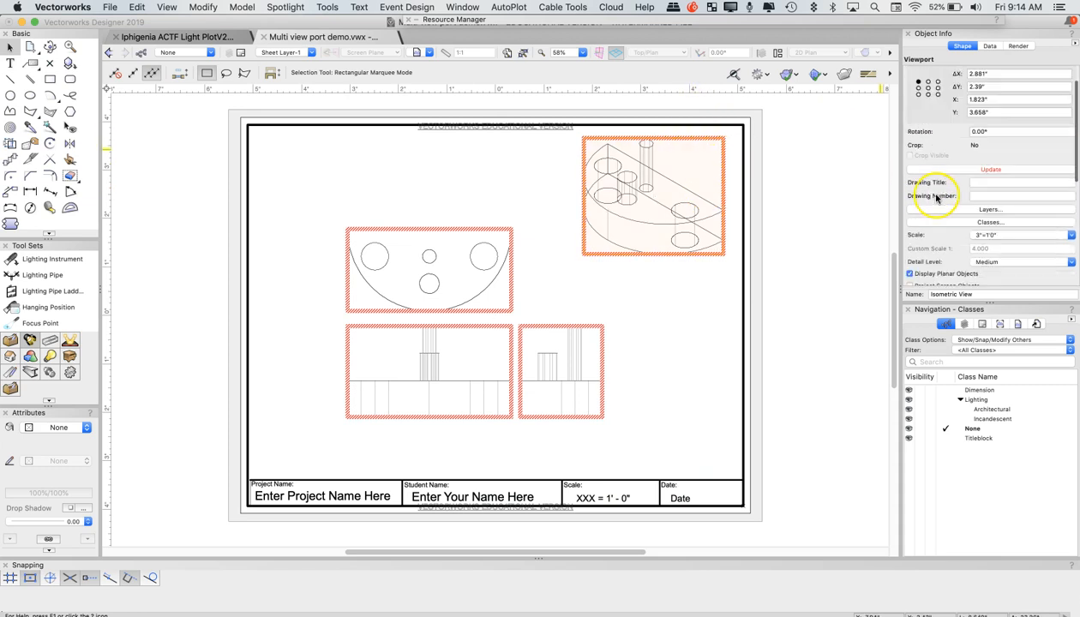
left_click(990, 200)
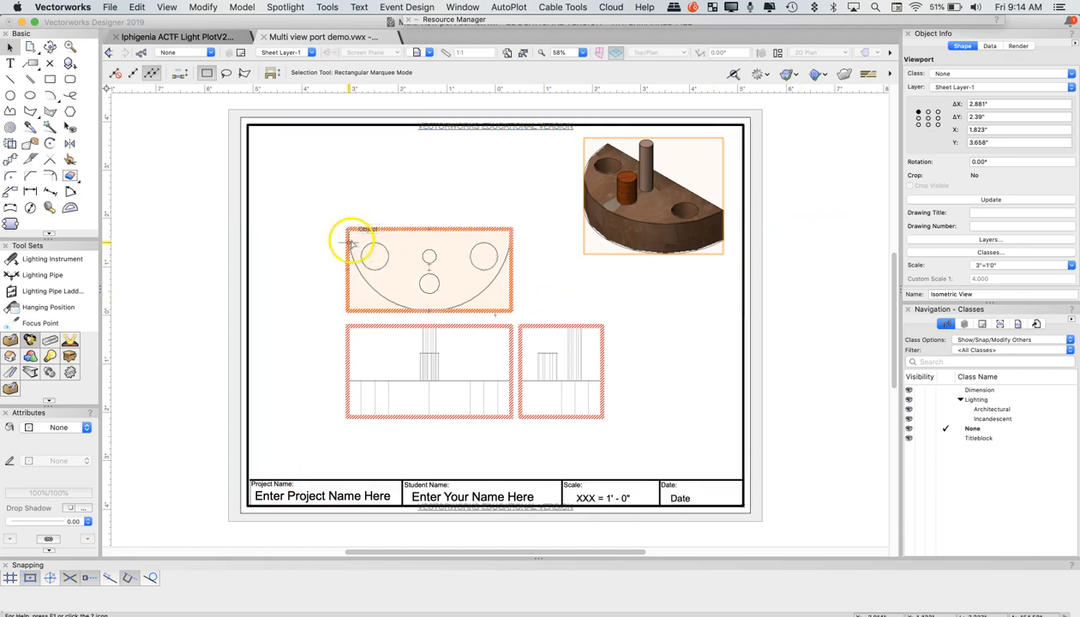
Set the background render of the top, front and right viewports to Dashed Hidden line, and update all viewports
left_click_drag(307, 204, 652, 449)
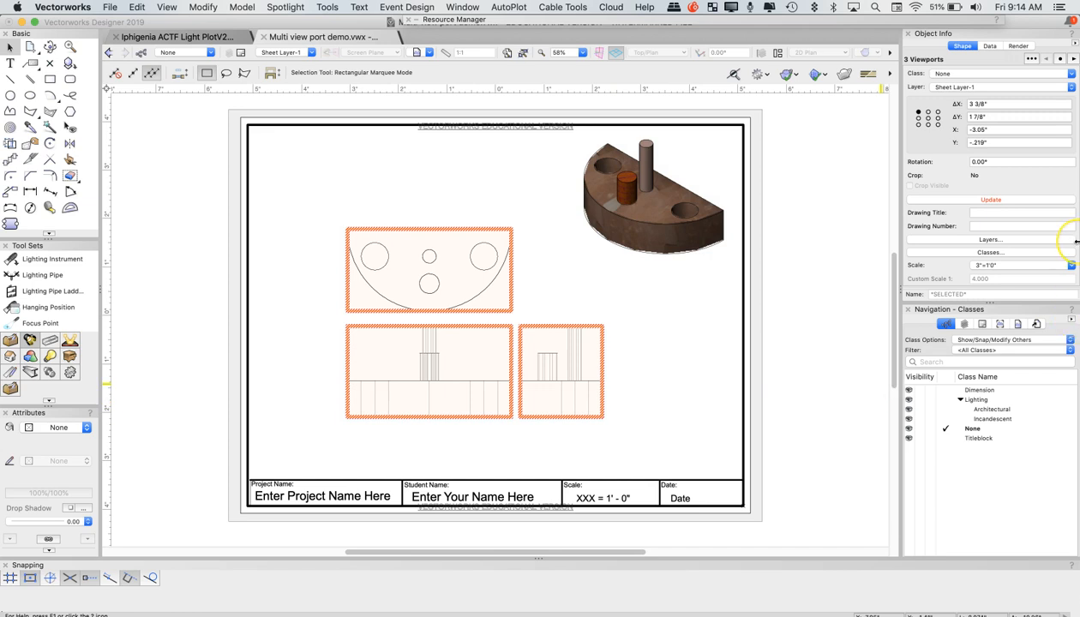
scroll(1077, 241, "down", 5)
scroll(1025, 196, "down", 4)
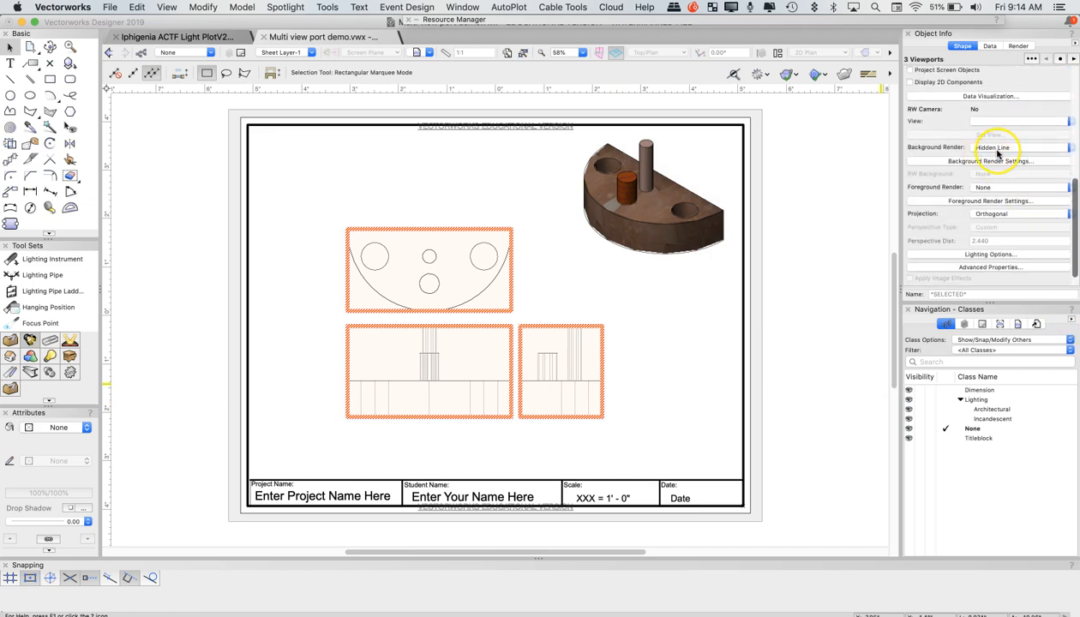
left_click(995, 148)
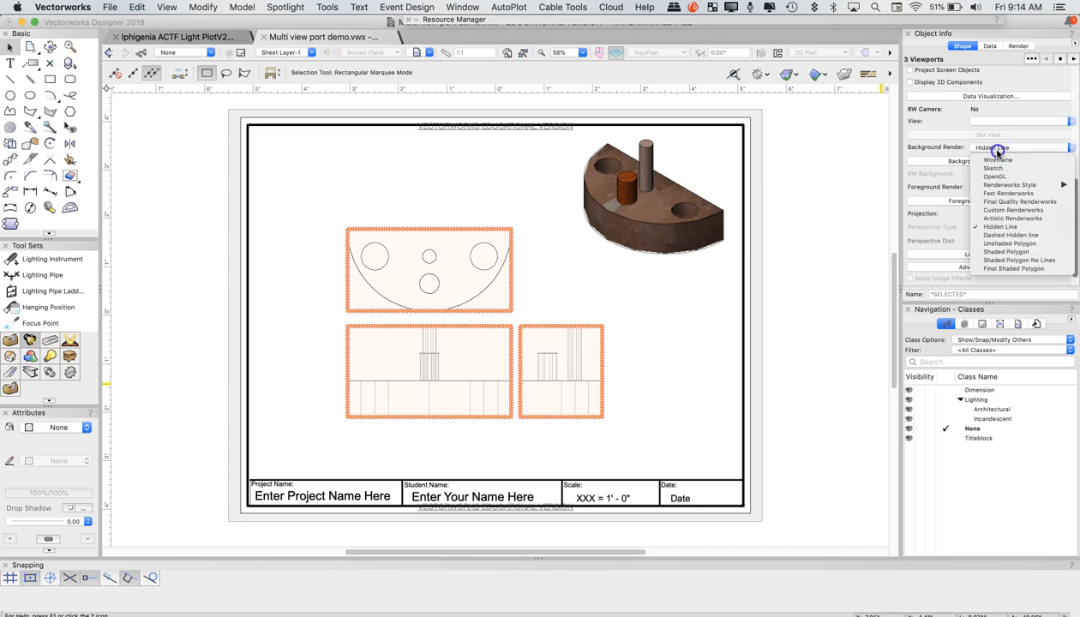
left_click(1015, 235)
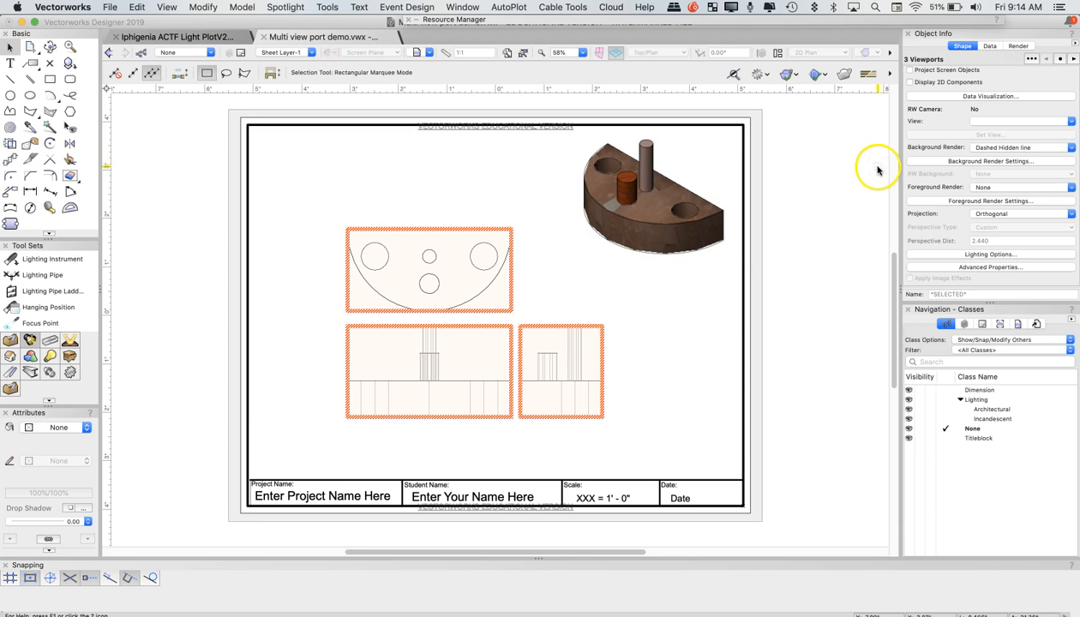
scroll(1076, 166, "up", 5)
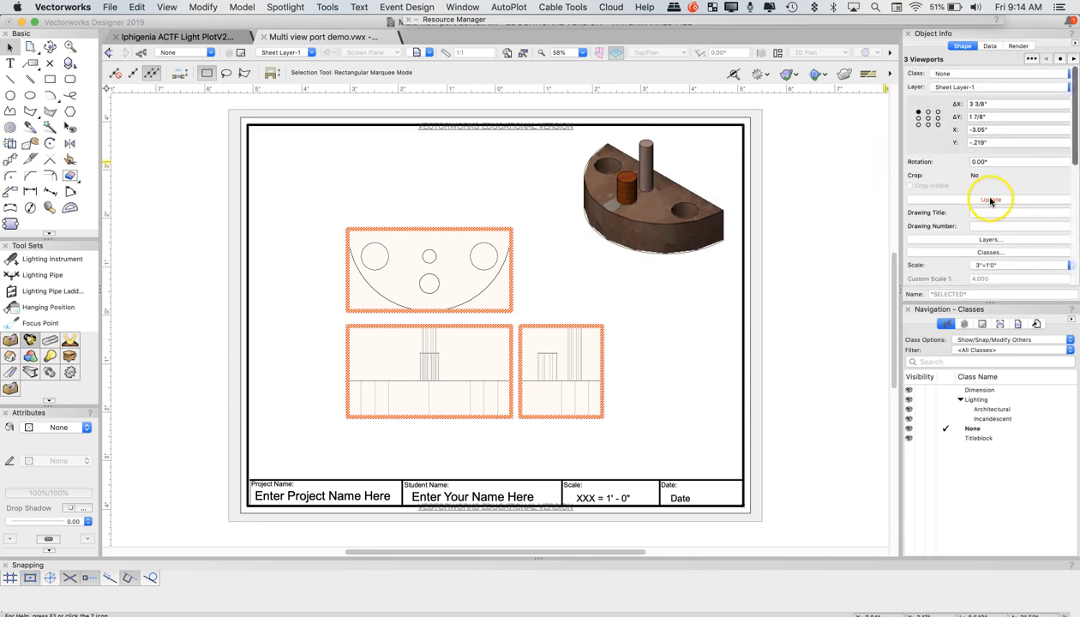
left_click(166, 7)
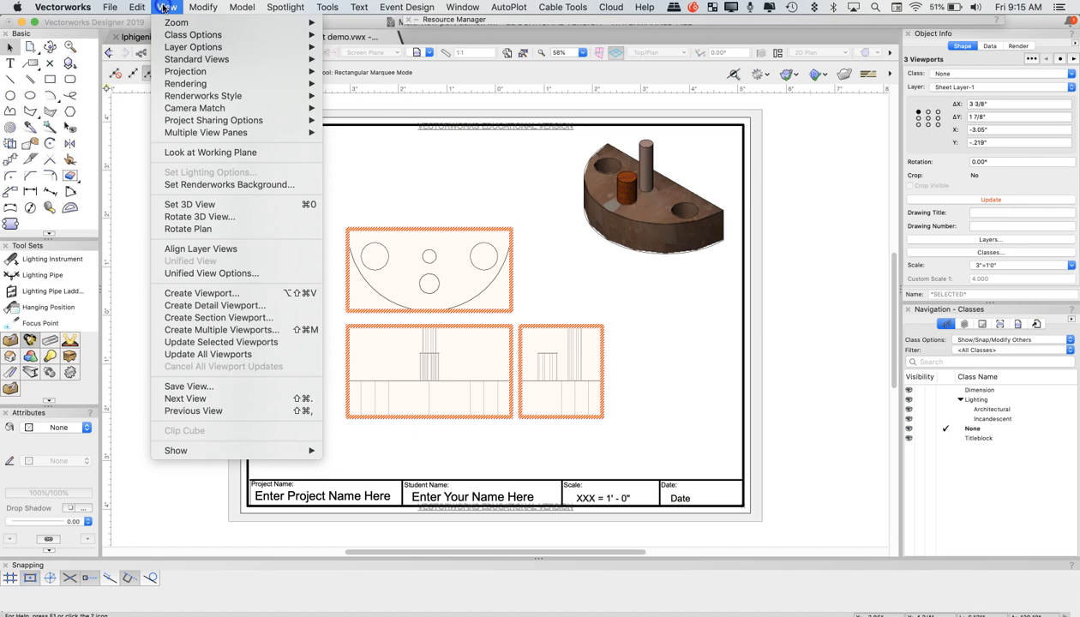
left_click(261, 356)
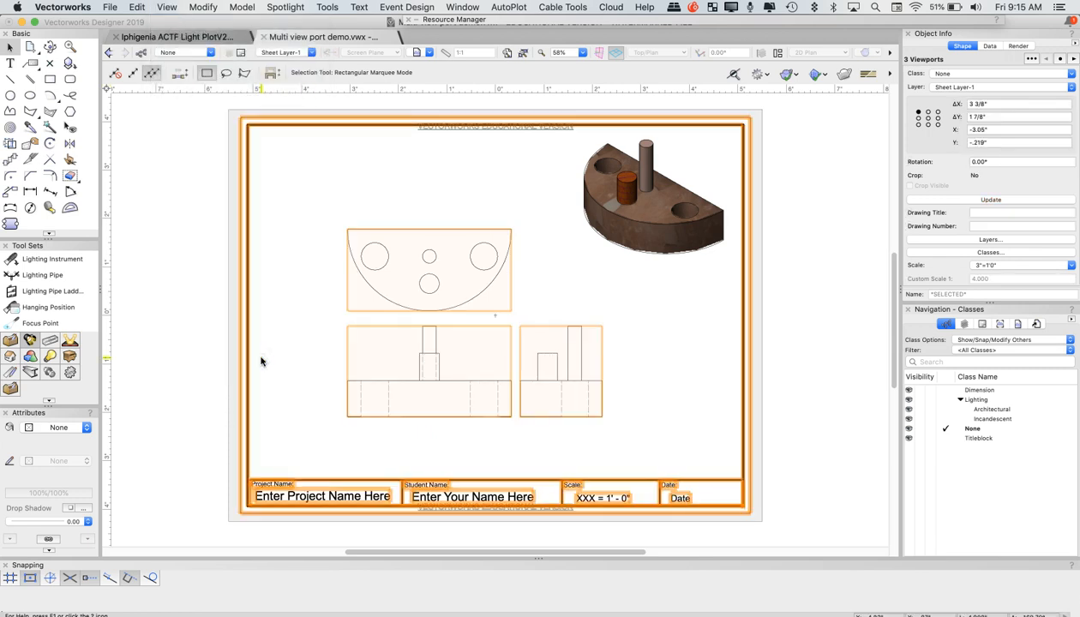
left_click(261, 356)
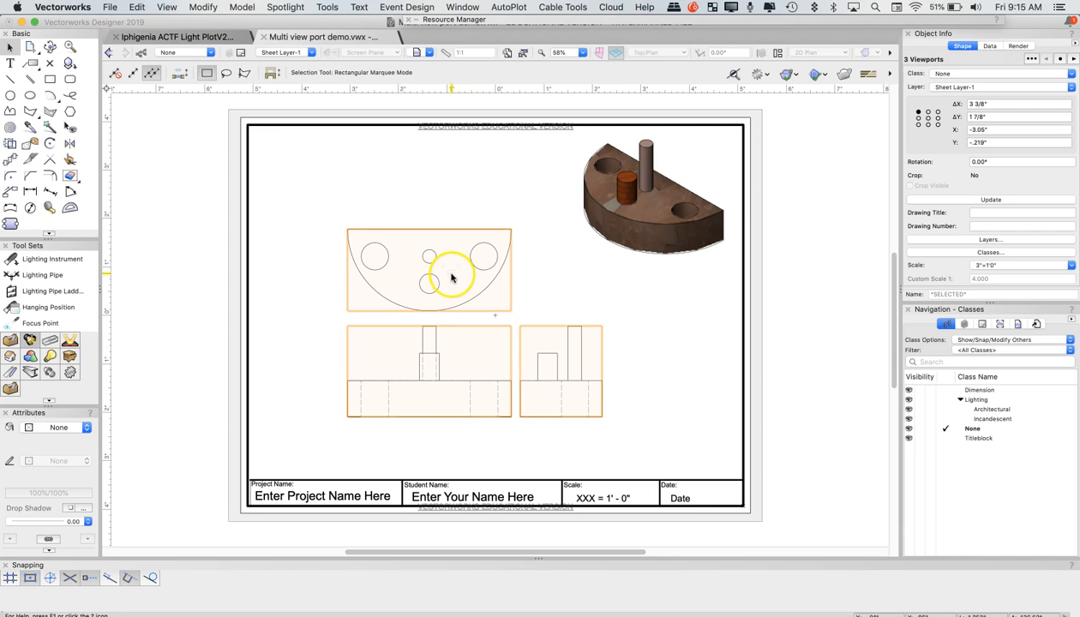
Shift the top, front and right viewports toward the sheet's lower left, and widen the gaps between them by raising the top view and moving the right view outward
left_click_drag(300, 209, 658, 451)
left_click_drag(472, 301, 427, 304)
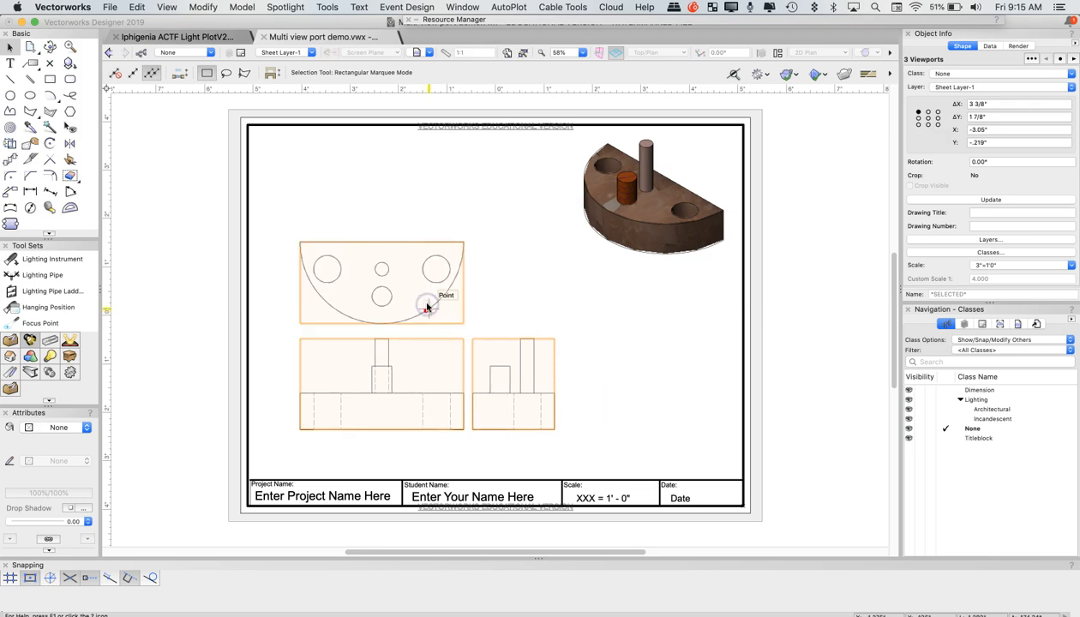
left_click(428, 206)
left_click_drag(420, 242, 425, 212)
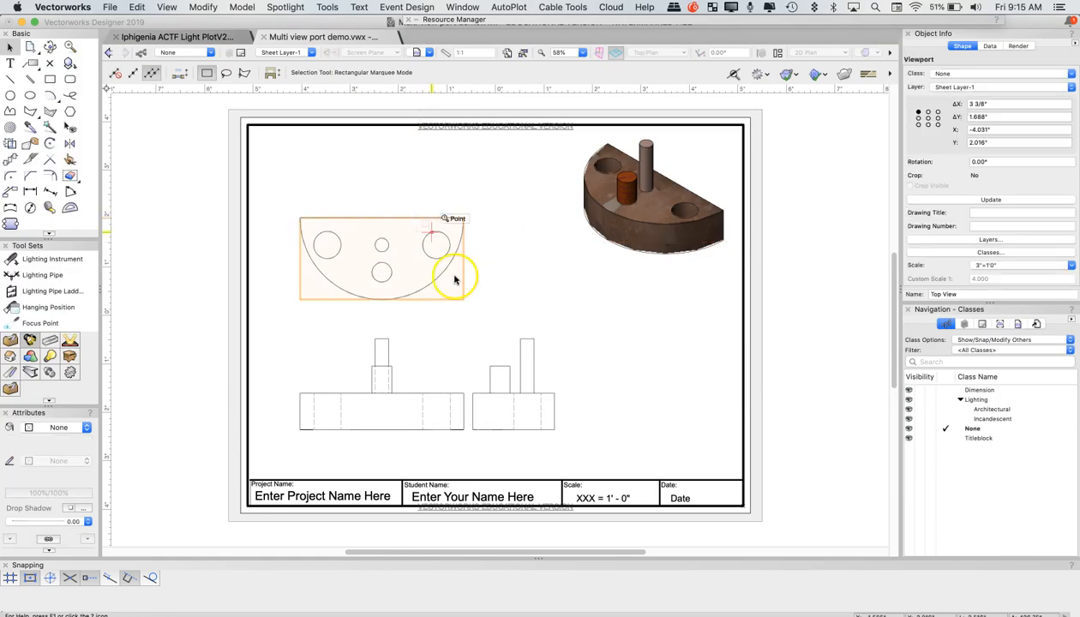
left_click(510, 384)
left_click_drag(512, 384, 564, 383)
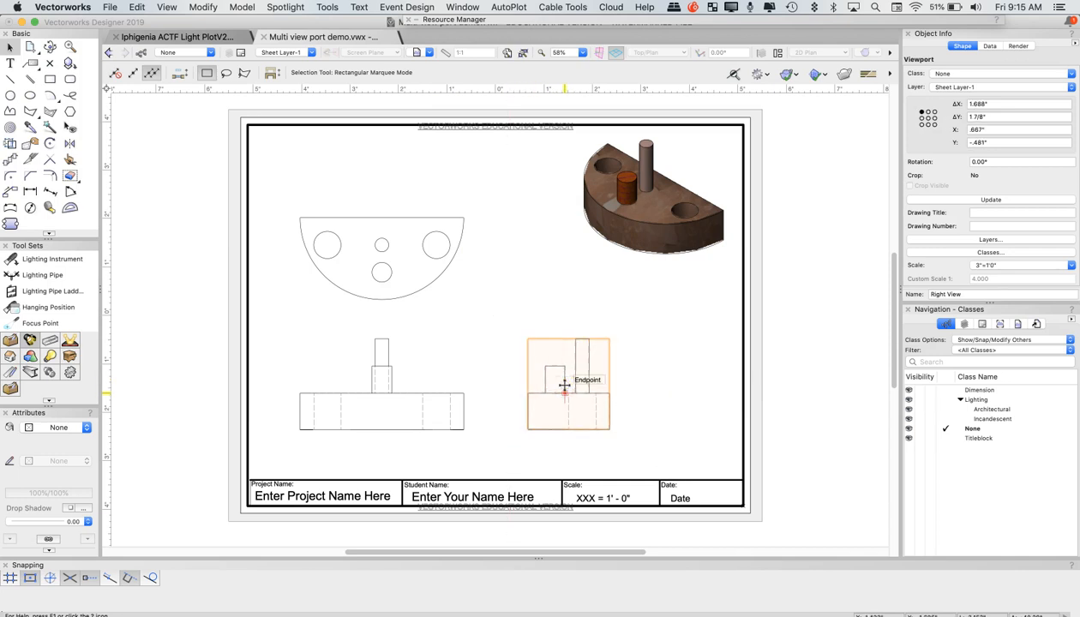
left_click(544, 292)
left_click(521, 174)
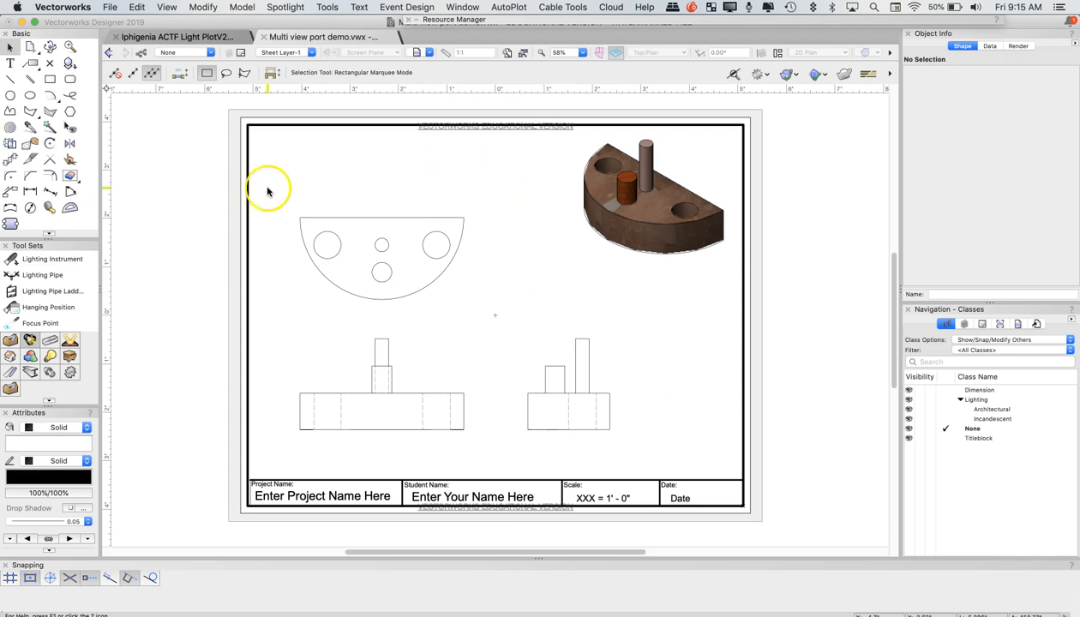
Place a constrained linear dimension directly on the sheet layer above the straight edge of the top view
left_click(30, 192)
left_click(299, 217)
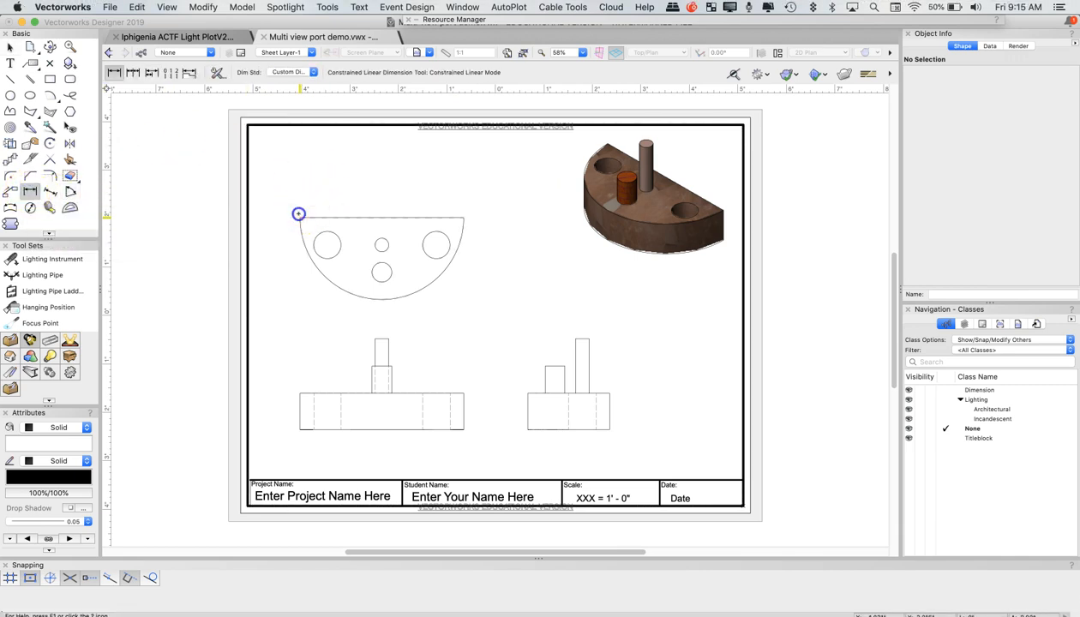
left_click(465, 210)
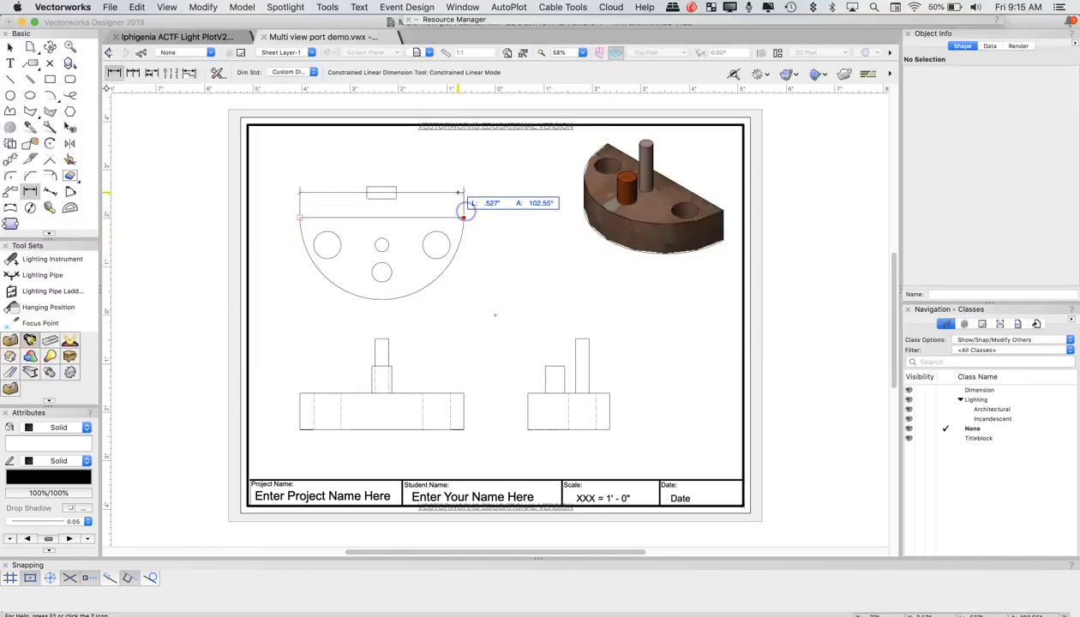
left_click(459, 190)
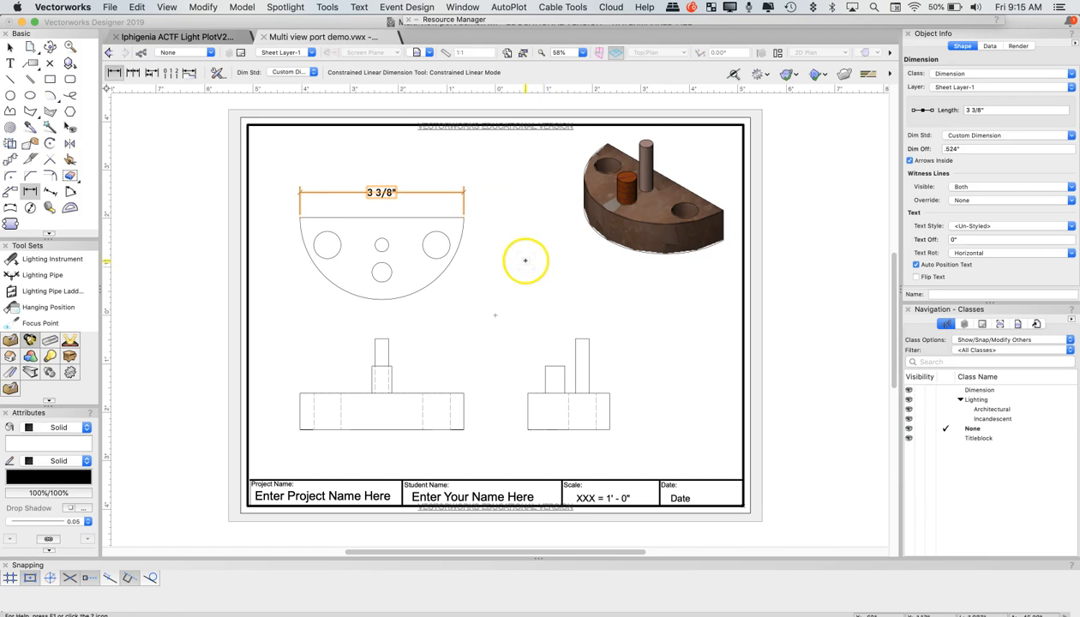
Delete the dimension placed on the sheet layer above the top view
left_click(10, 47)
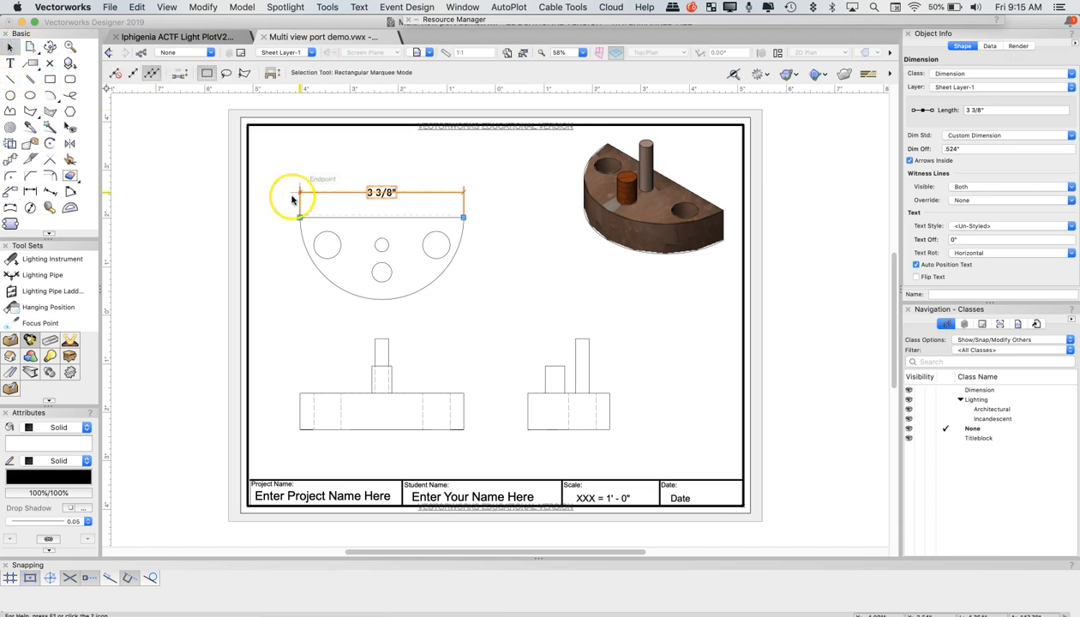
left_click(330, 191)
key("Delete")
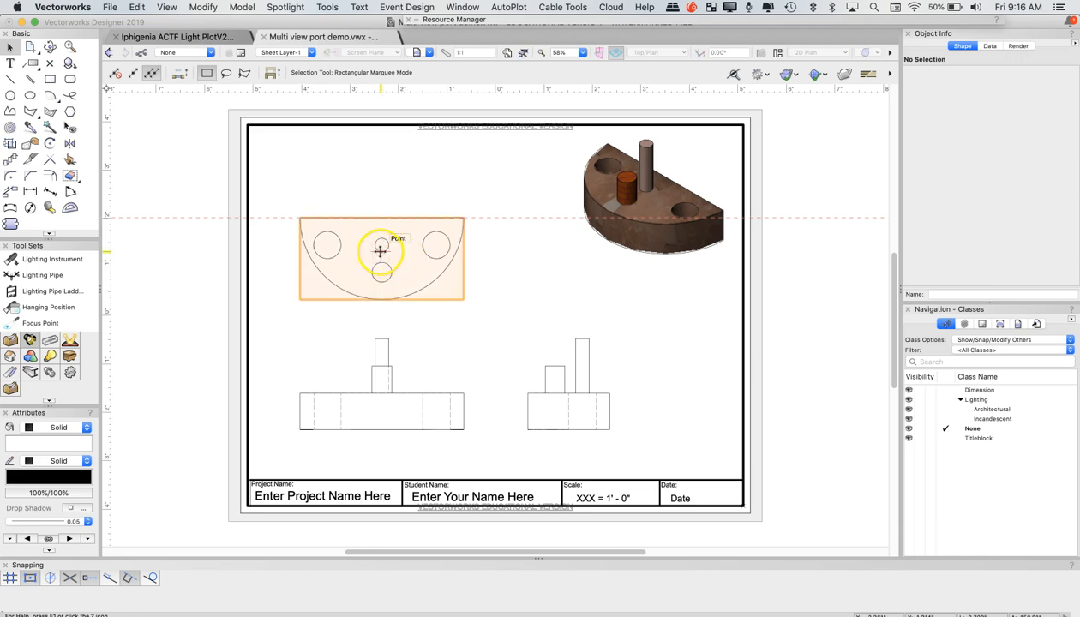
Dimension the straight edge's full width inside the top viewport's annotation space with a constrained linear dimension, and exit the annotation
double_click(380, 252)
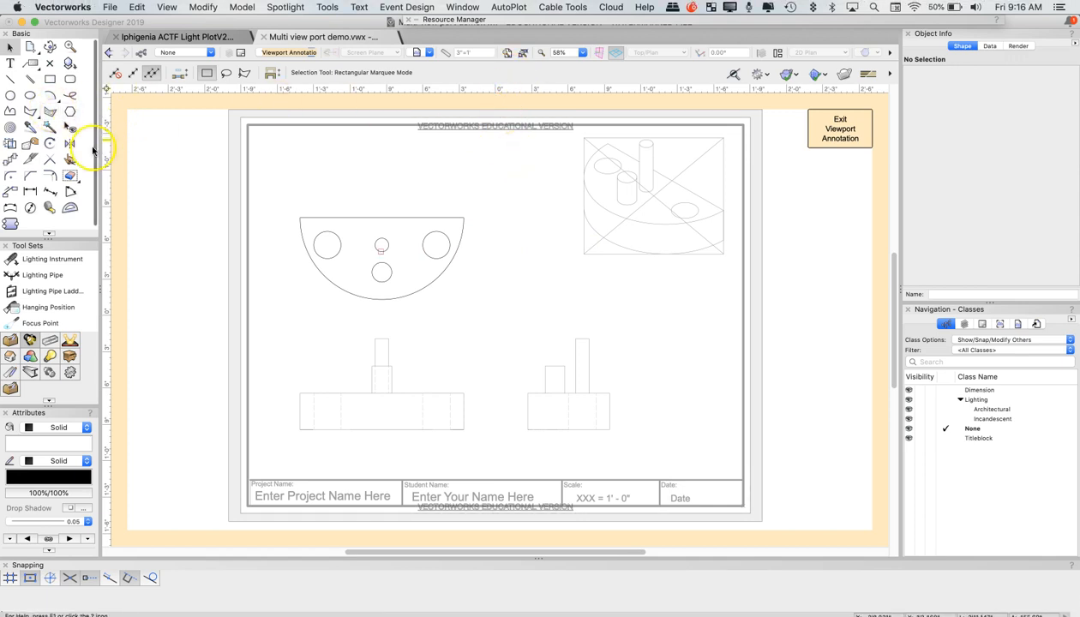
left_click(30, 190)
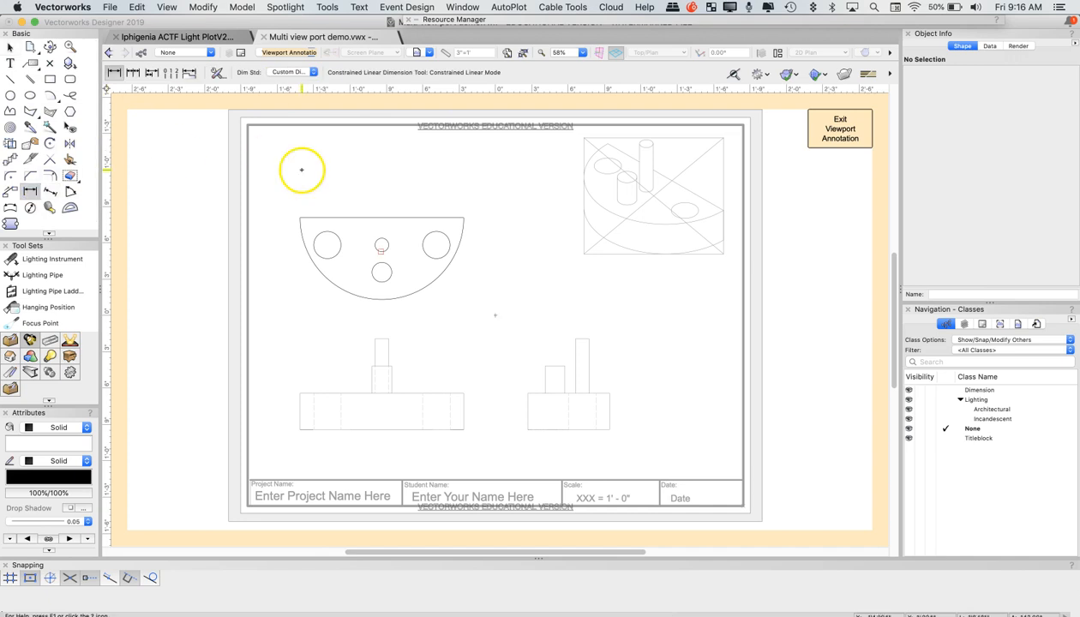
left_click(299, 212)
left_click(460, 213)
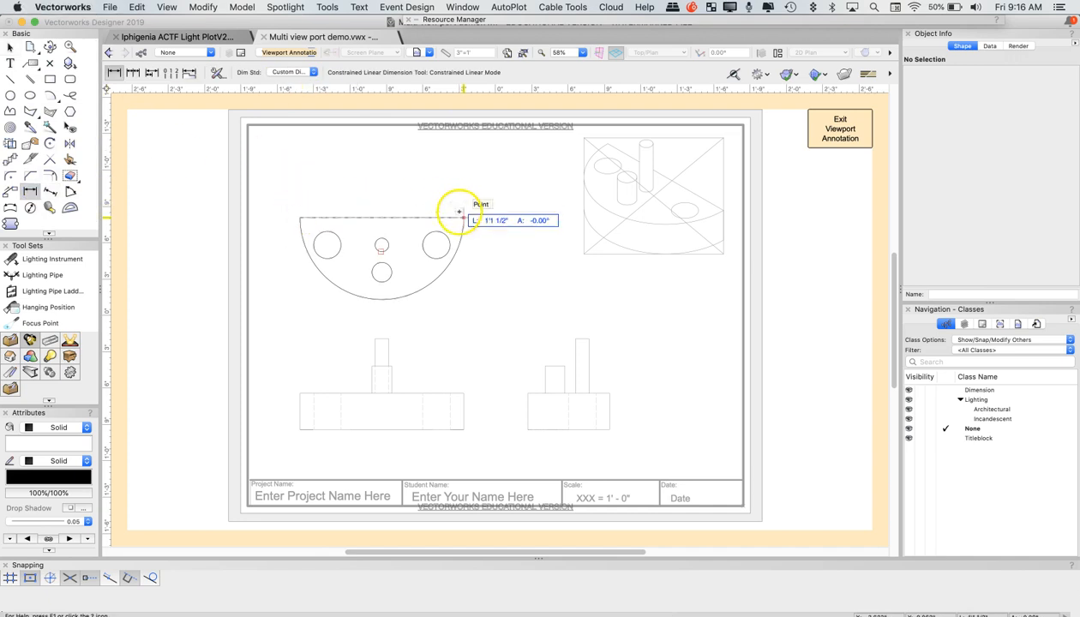
left_click(452, 180)
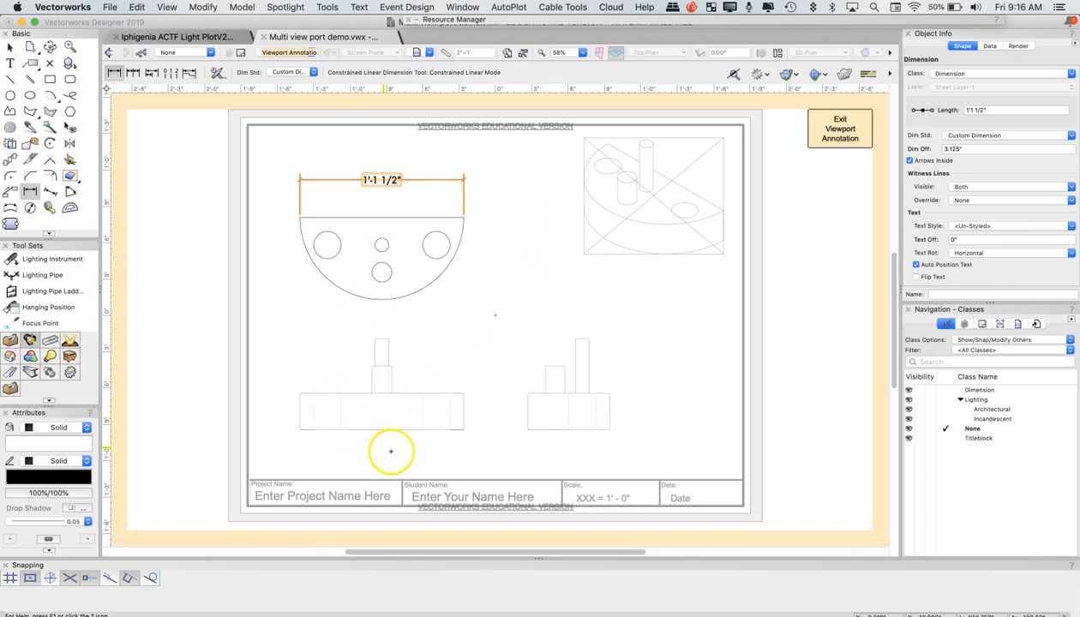
left_click(840, 128)
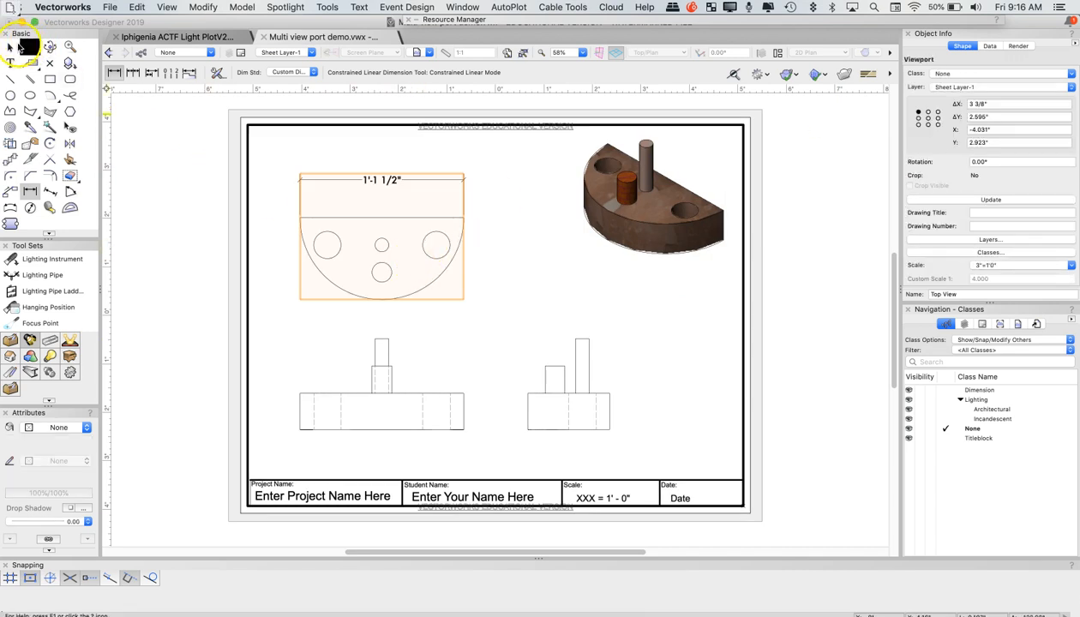
Move the annotated top viewport sideways as a test, and undo the move
left_click(12, 46)
left_click_drag(383, 214, 485, 223)
key("super+z")
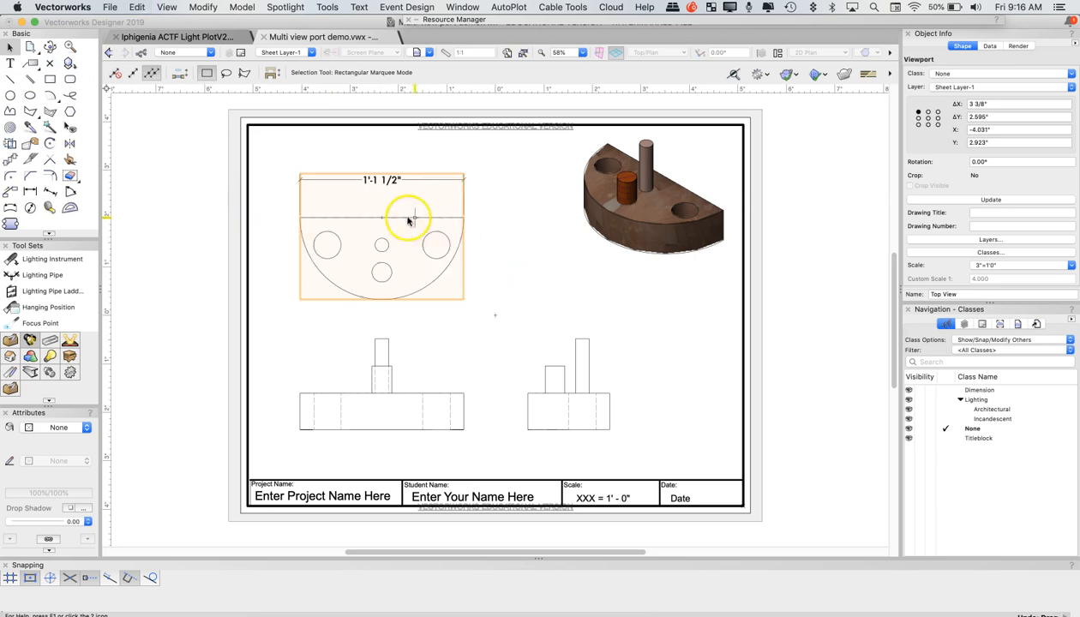